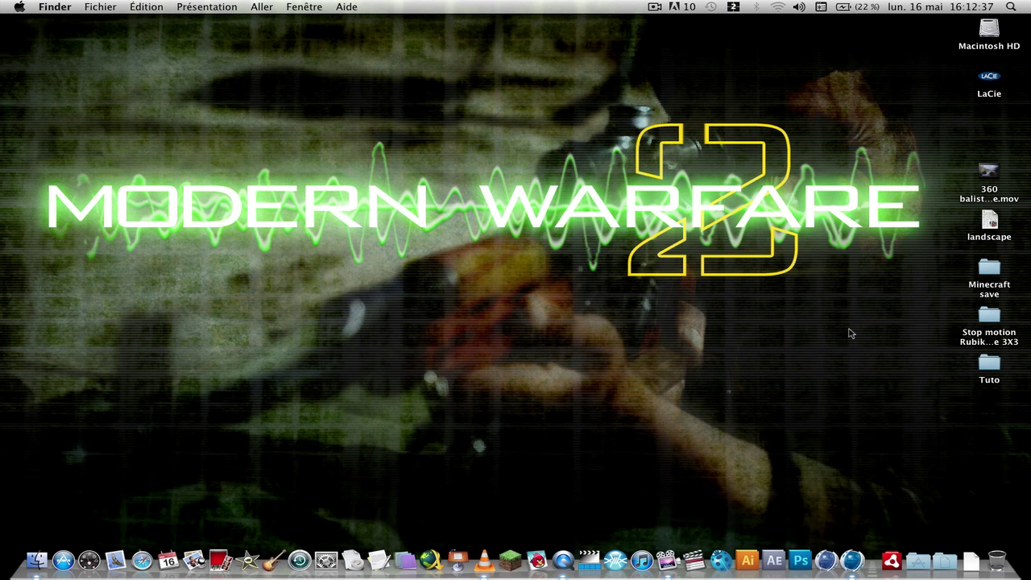
Step: Launch MPEG Streamclip and move 360 balistique.mov on the desktop closer to its window
{"action": "left_click_drag", "start_coordinate": [28, 150], "coordinate": [489, 283]}
{"action": "left_click", "coordinate": [587, 561]}
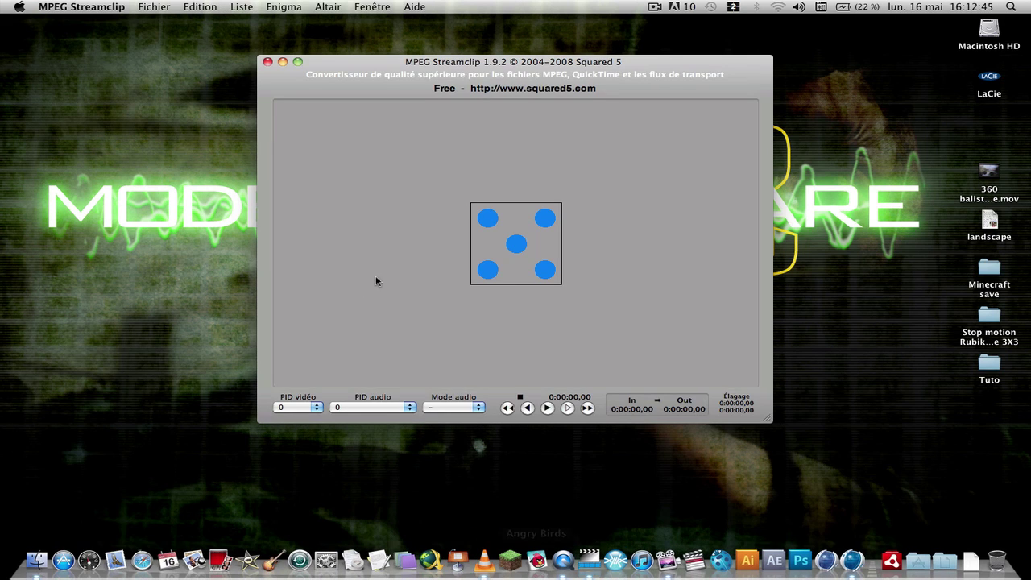
{"action": "left_click_drag", "start_coordinate": [995, 197], "coordinate": [853, 232]}
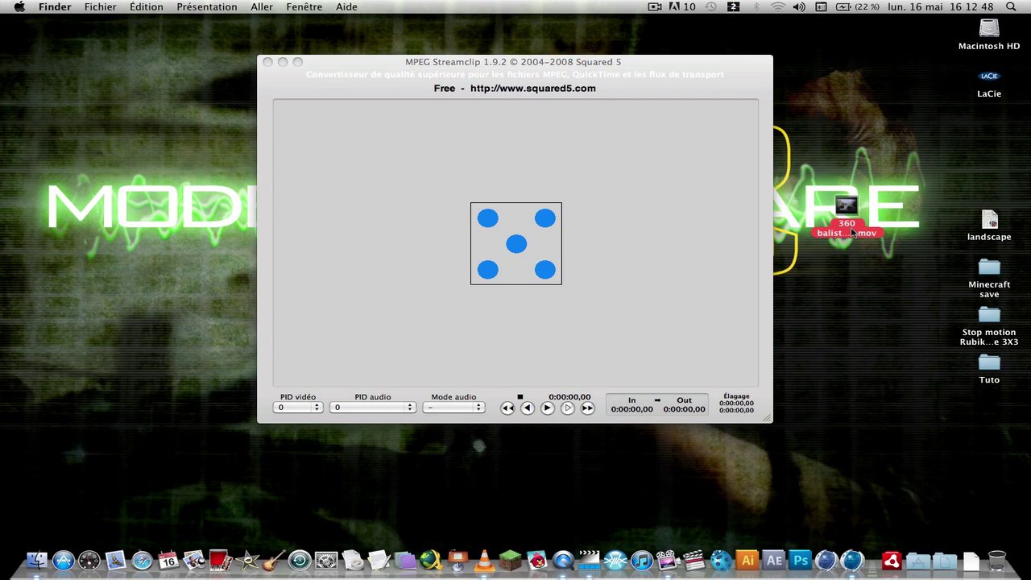
{"action": "left_click", "coordinate": [634, 73]}
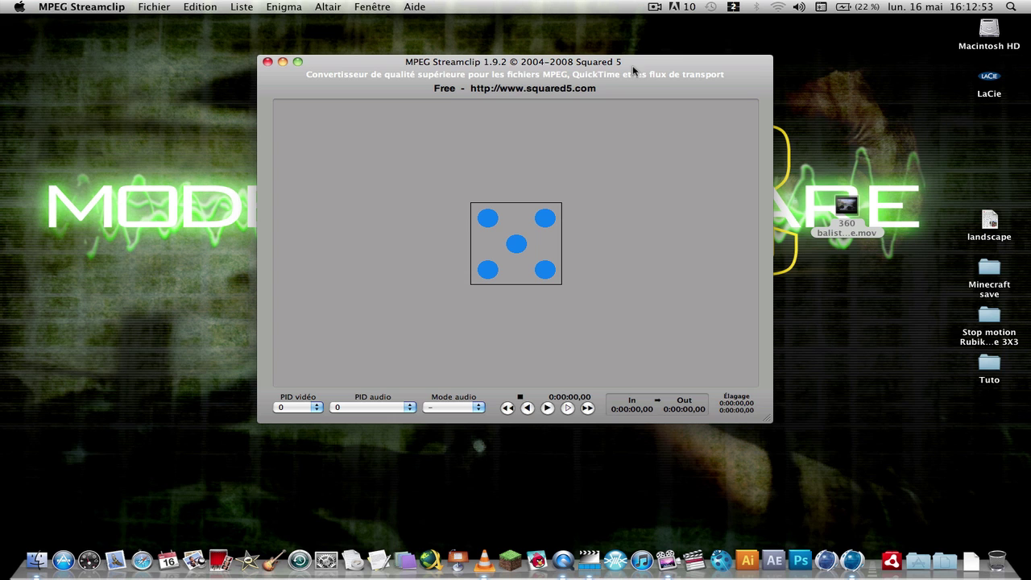
Step: Open the file information of 360 balistique.mov, examine its duration and size on disk, and close the information window
{"action": "right_click", "coordinate": [858, 231]}
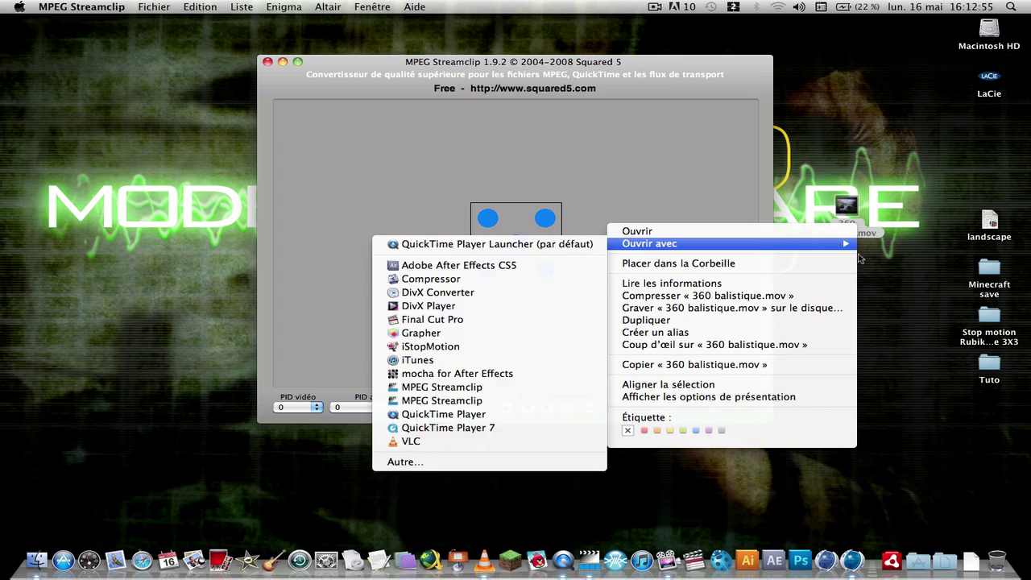
{"action": "left_click", "coordinate": [806, 284]}
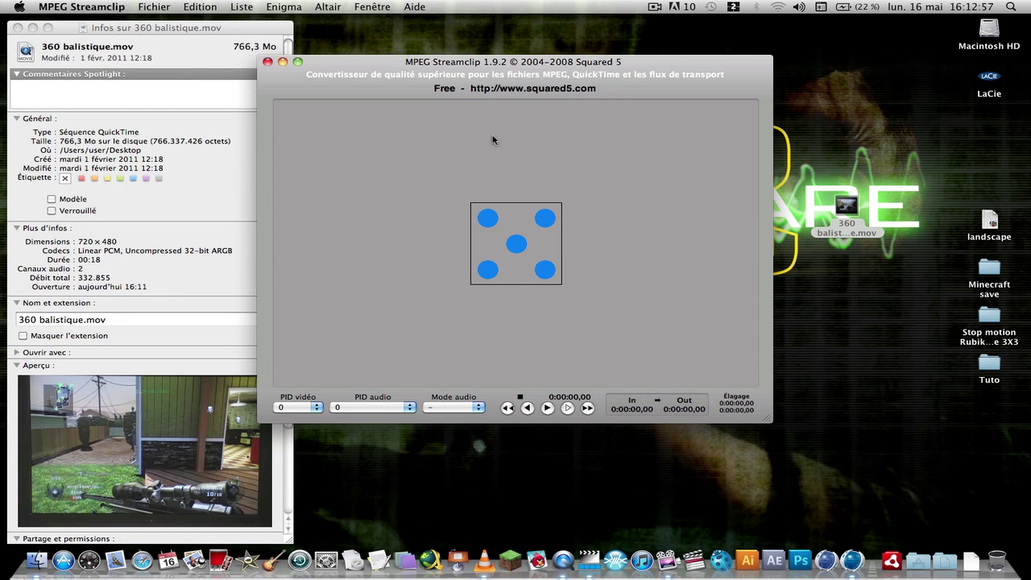
{"action": "left_click_drag", "start_coordinate": [520, 74], "coordinate": [564, 49]}
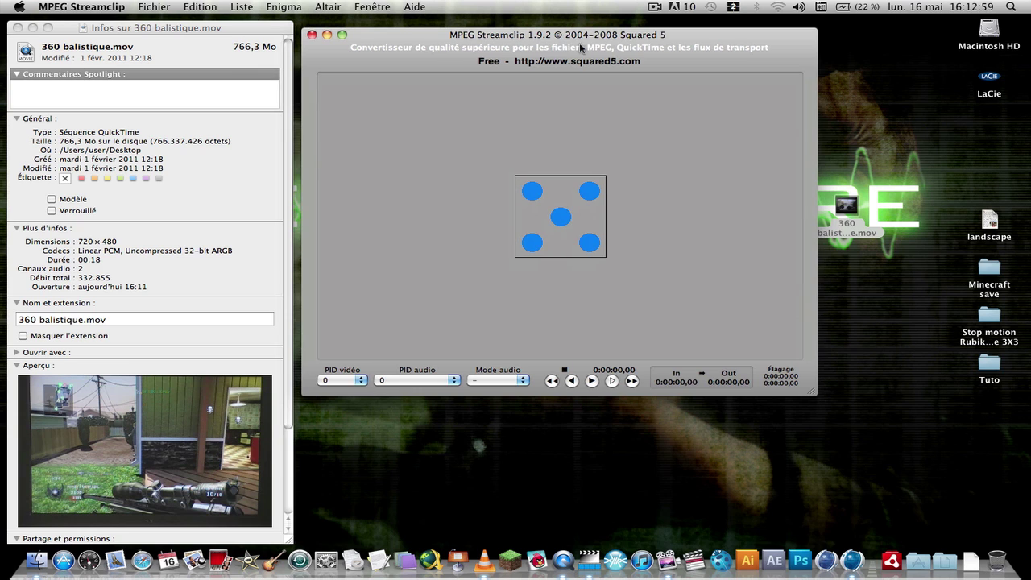
{"action": "left_click_drag", "start_coordinate": [859, 235], "coordinate": [919, 112]}
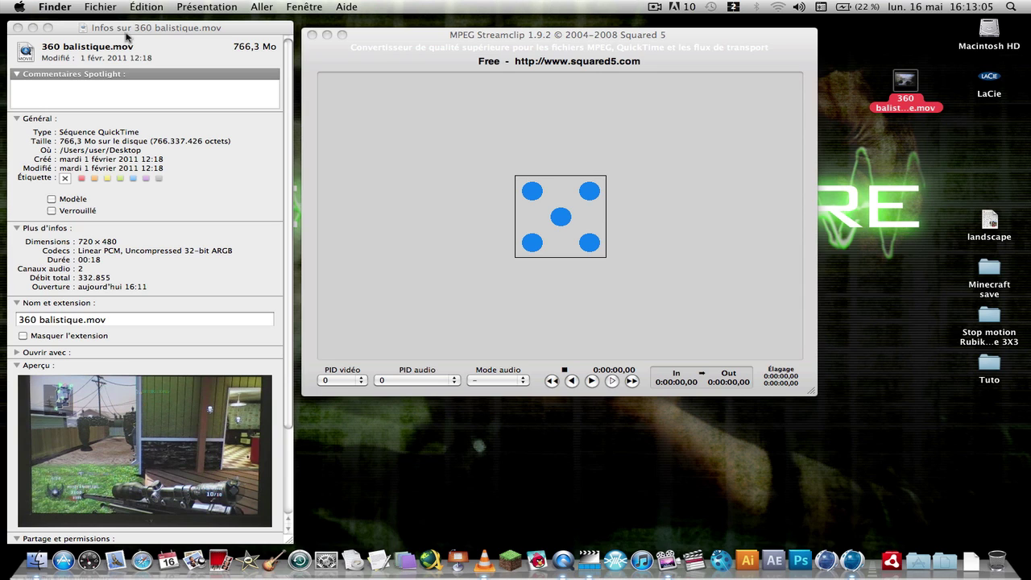
{"action": "left_click", "coordinate": [153, 26]}
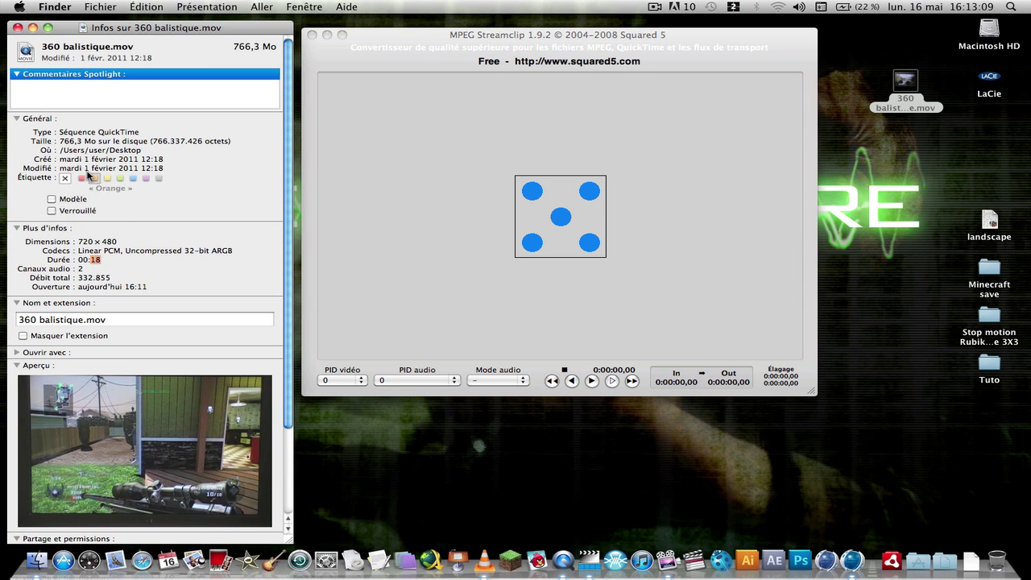
{"action": "left_click_drag", "start_coordinate": [70, 142], "coordinate": [85, 145]}
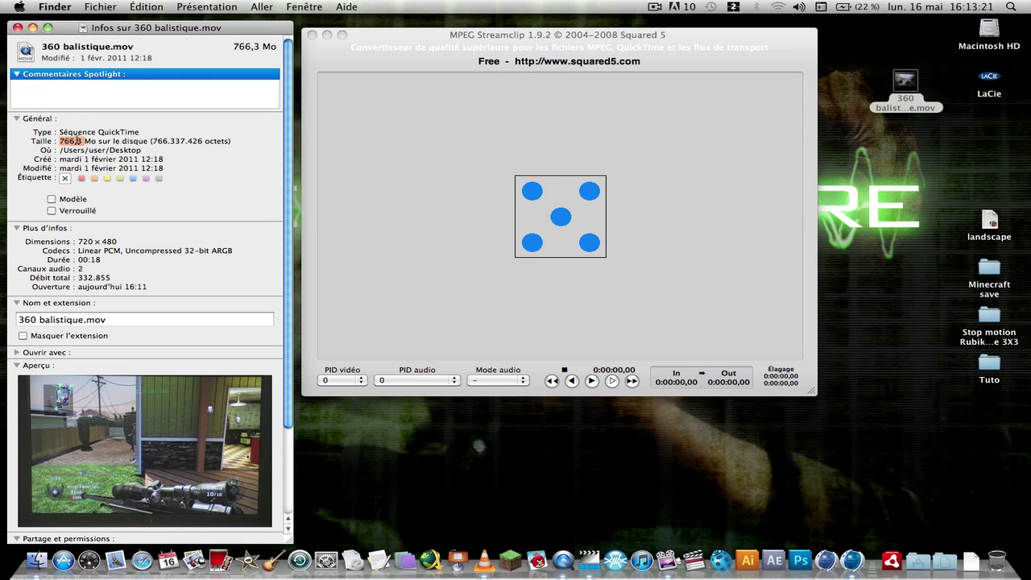
{"action": "left_click", "coordinate": [17, 27]}
Step: Arrange the MPEG Streamclip window and the movie icon side by side, and load 360 balistique.mov into MPEG Streamclip
{"action": "left_click_drag", "start_coordinate": [746, 60], "coordinate": [487, 30]}
{"action": "left_click_drag", "start_coordinate": [892, 97], "coordinate": [715, 225]}
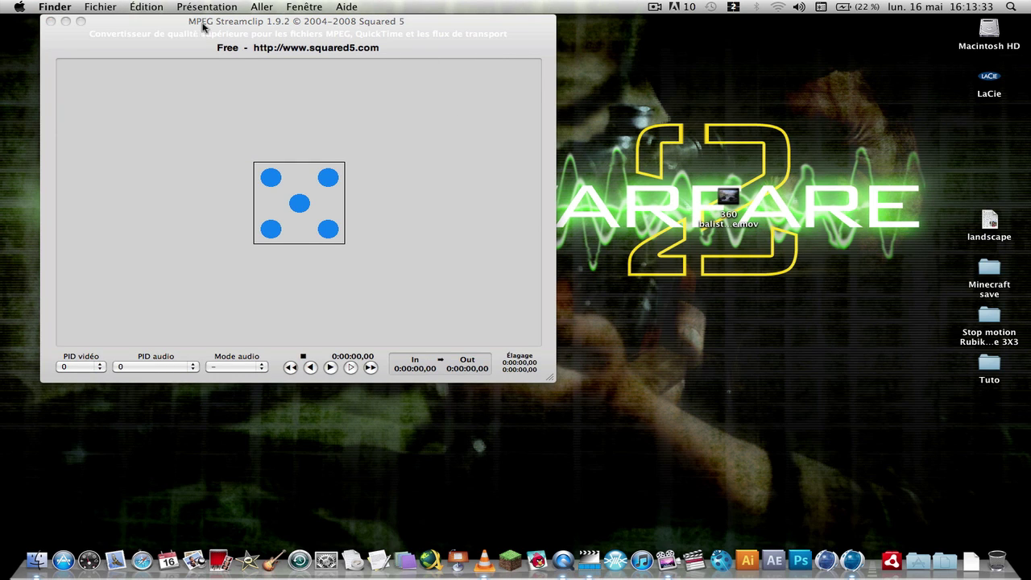
{"action": "left_click", "coordinate": [305, 24]}
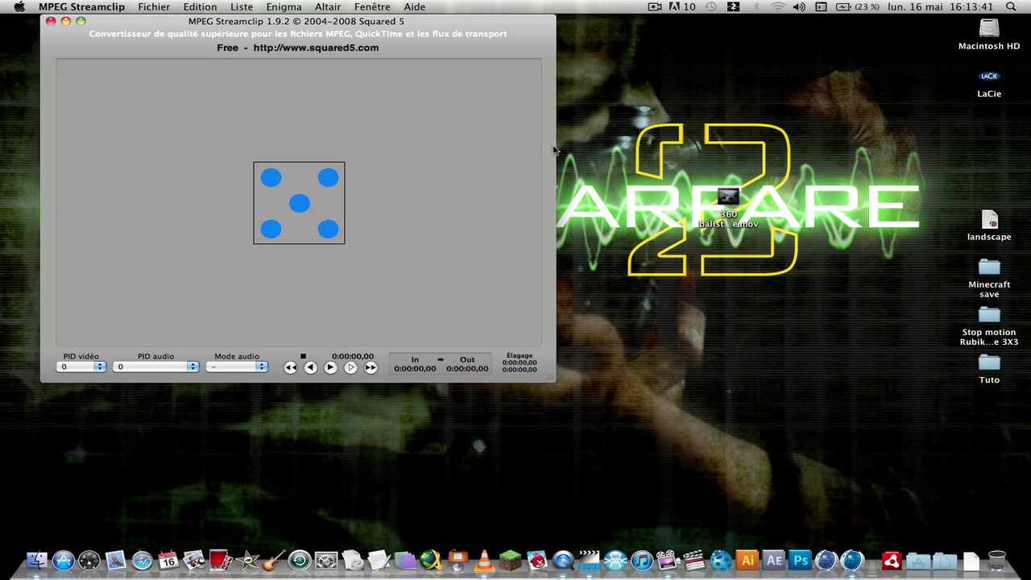
{"action": "left_click_drag", "start_coordinate": [300, 34], "coordinate": [310, 56]}
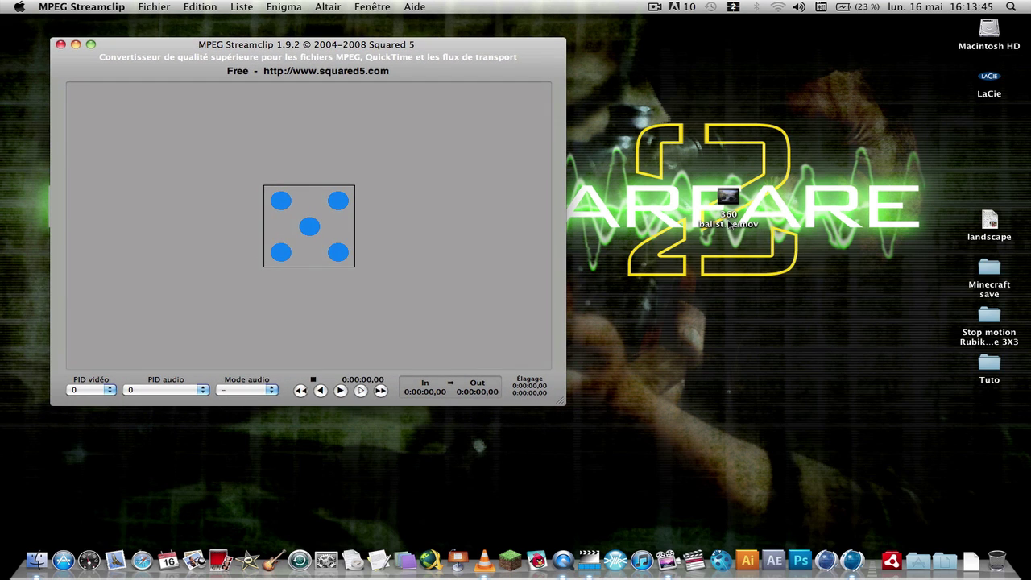
{"action": "left_click_drag", "start_coordinate": [729, 224], "coordinate": [386, 217]}
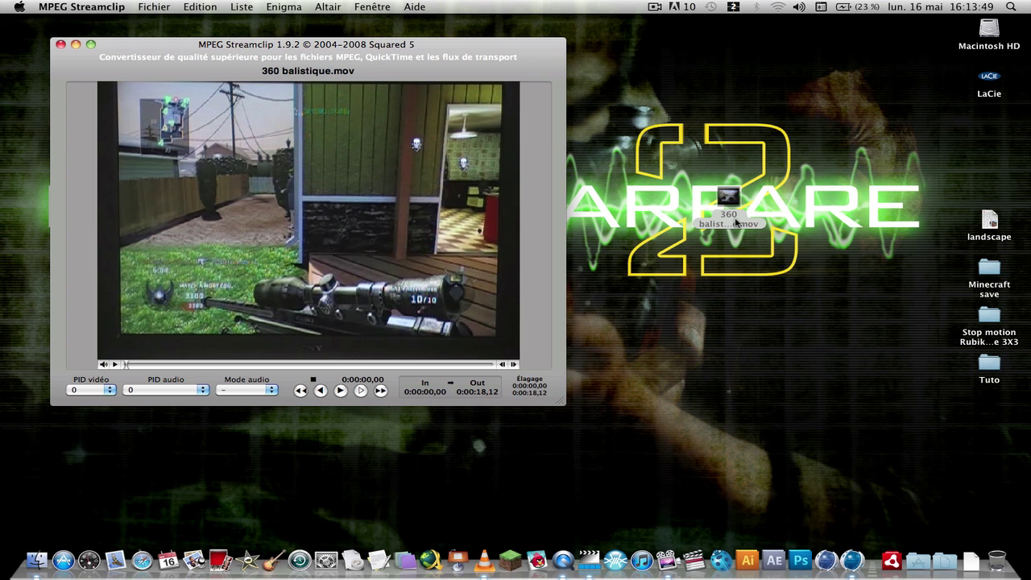
Step: Reopen the file information of 360 balistique.mov and reposition the MPEG Streamclip window so the file details stay readable
{"action": "right_click", "coordinate": [735, 223]}
{"action": "left_click", "coordinate": [761, 339]}
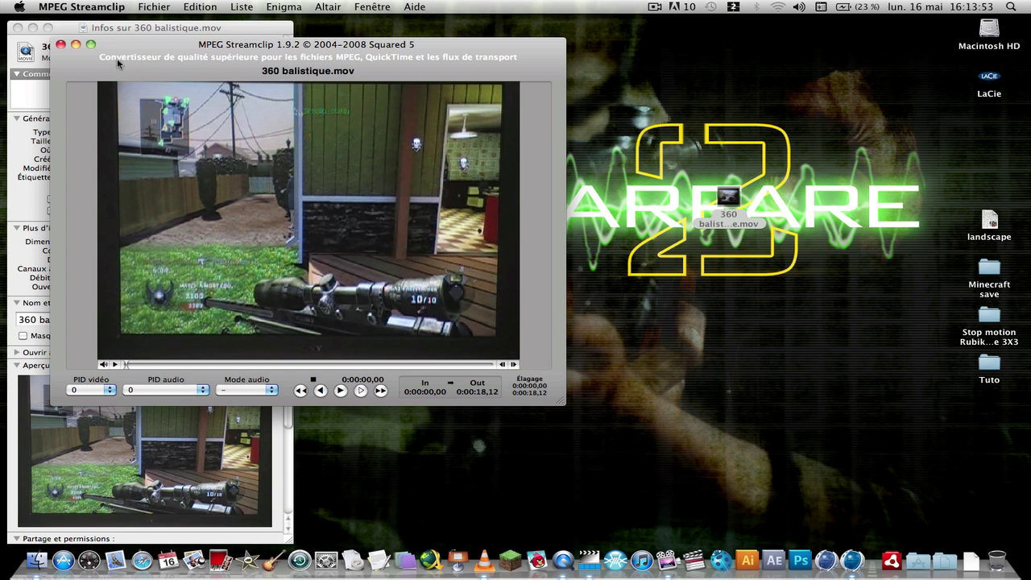
{"action": "left_click_drag", "start_coordinate": [364, 44], "coordinate": [444, 21]}
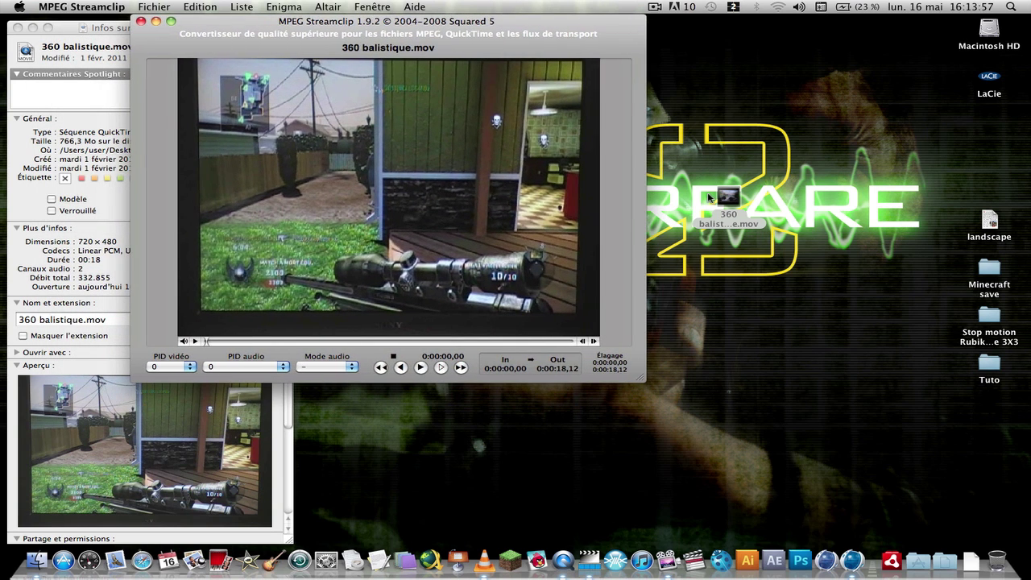
{"action": "left_click_drag", "start_coordinate": [570, 24], "coordinate": [606, 38]}
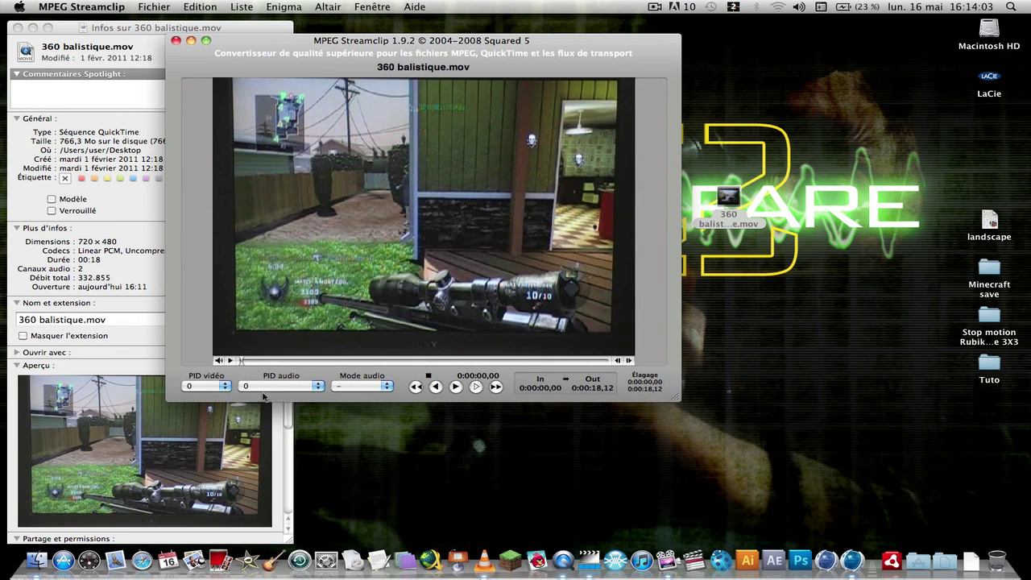
Step: Play the loaded clip to preview its contents and pause it near the end
{"action": "key", "text": "space"}
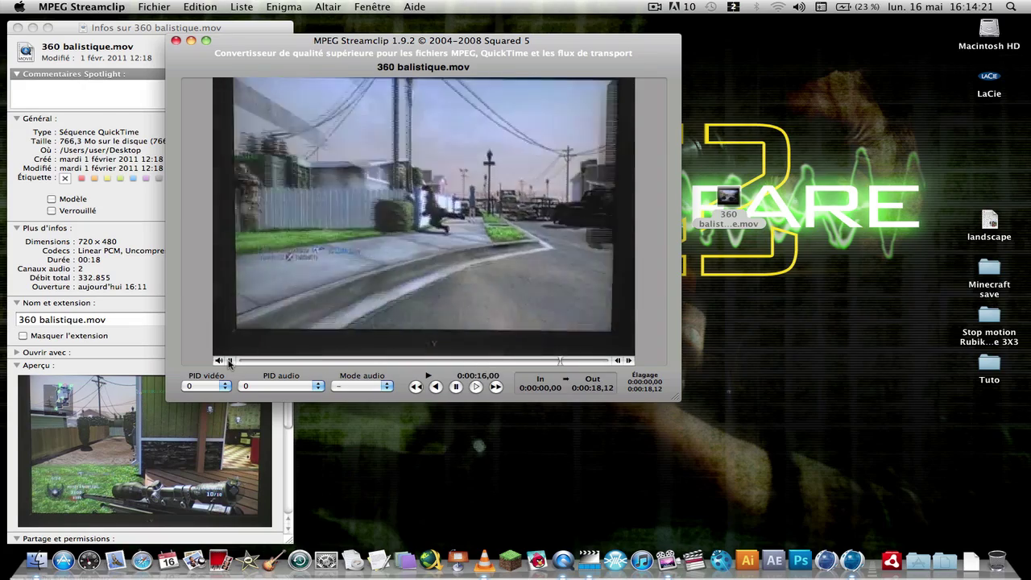
{"action": "left_click", "coordinate": [229, 361]}
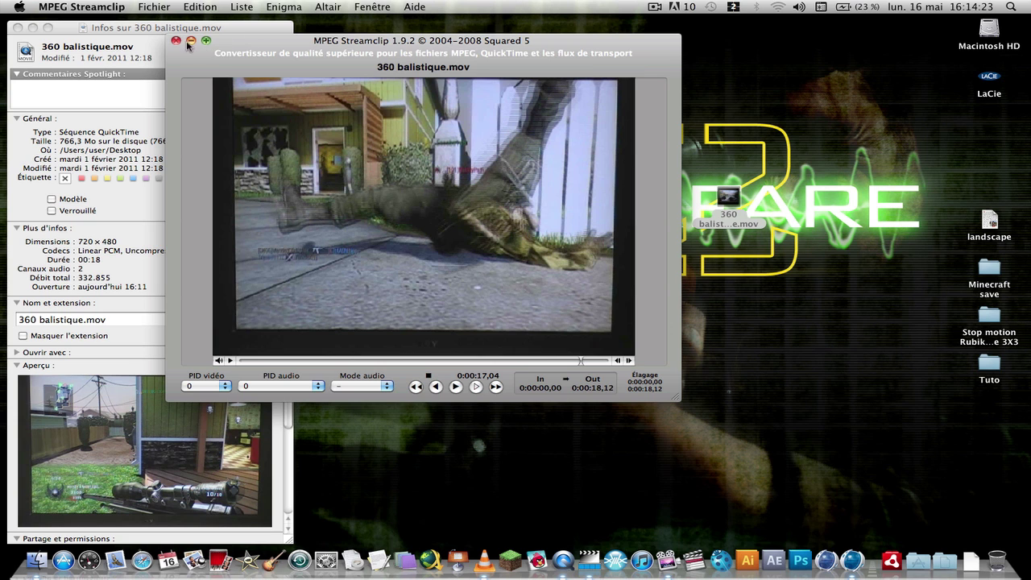
{"action": "left_click_drag", "start_coordinate": [416, 75], "coordinate": [425, 74]}
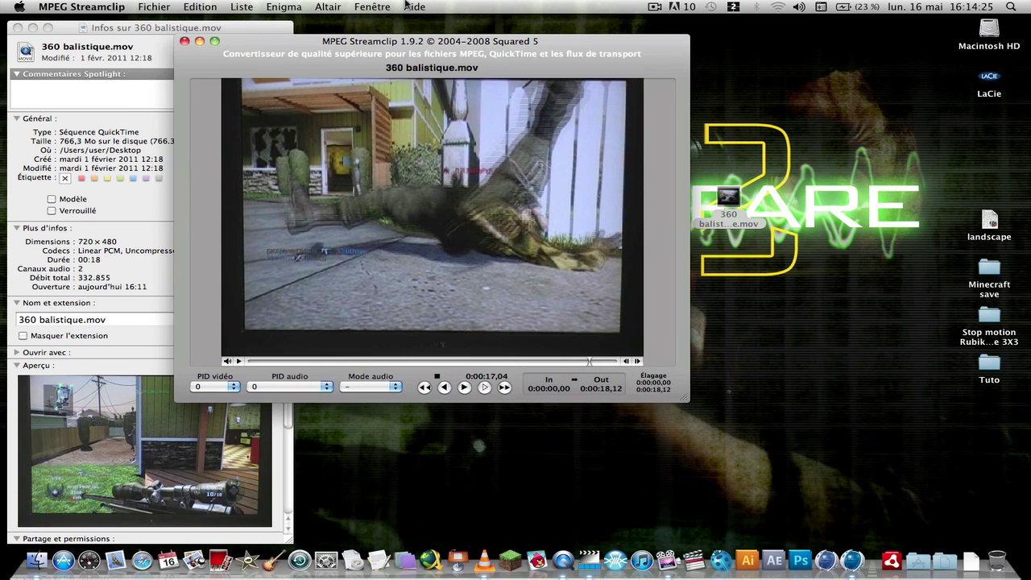
Step: Open the MPEG-4 export settings for the clip and set the H.264 compression quality to 100%
{"action": "left_click", "coordinate": [154, 8]}
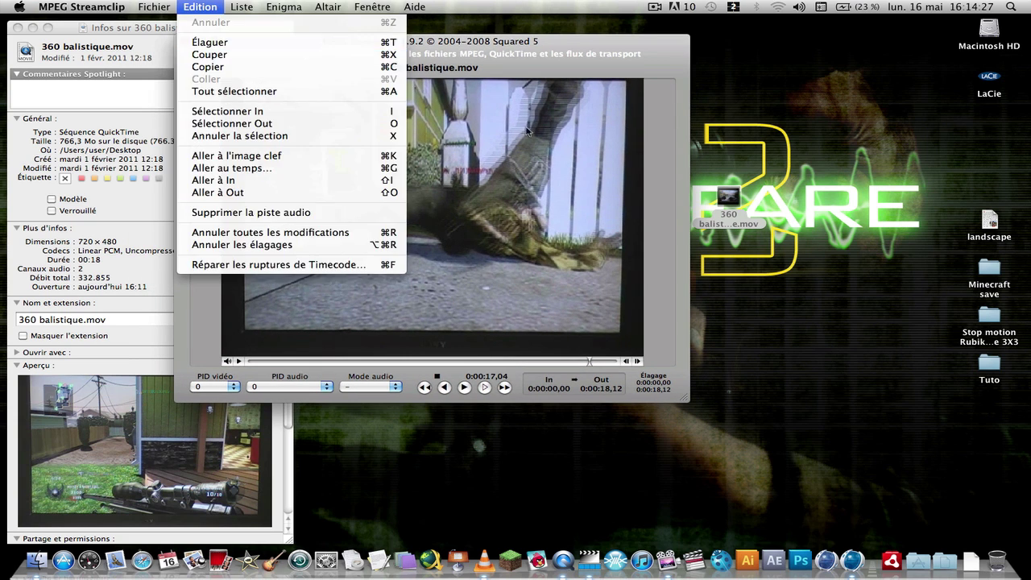
{"action": "left_click", "coordinate": [527, 158]}
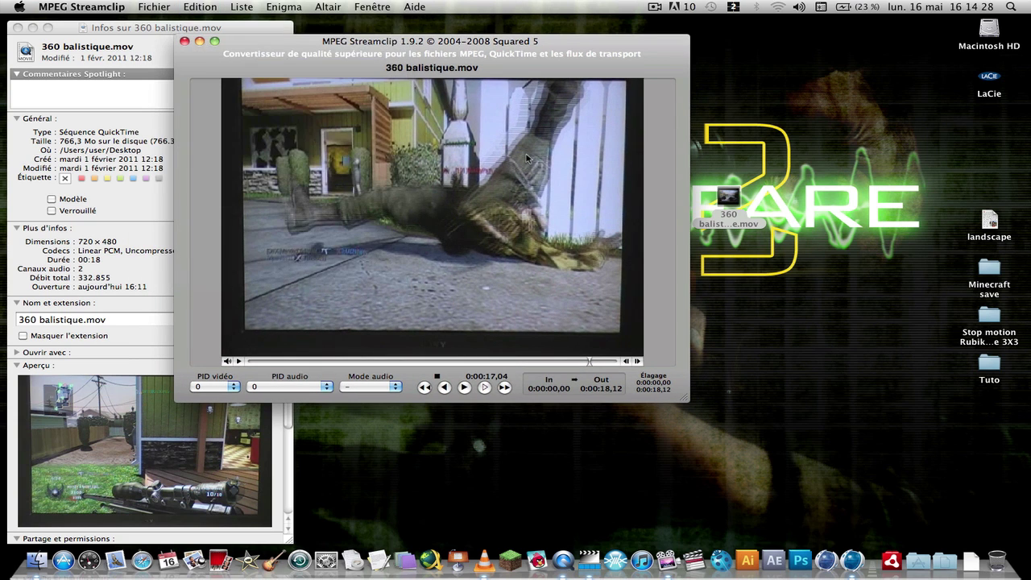
{"action": "left_click", "coordinate": [151, 8]}
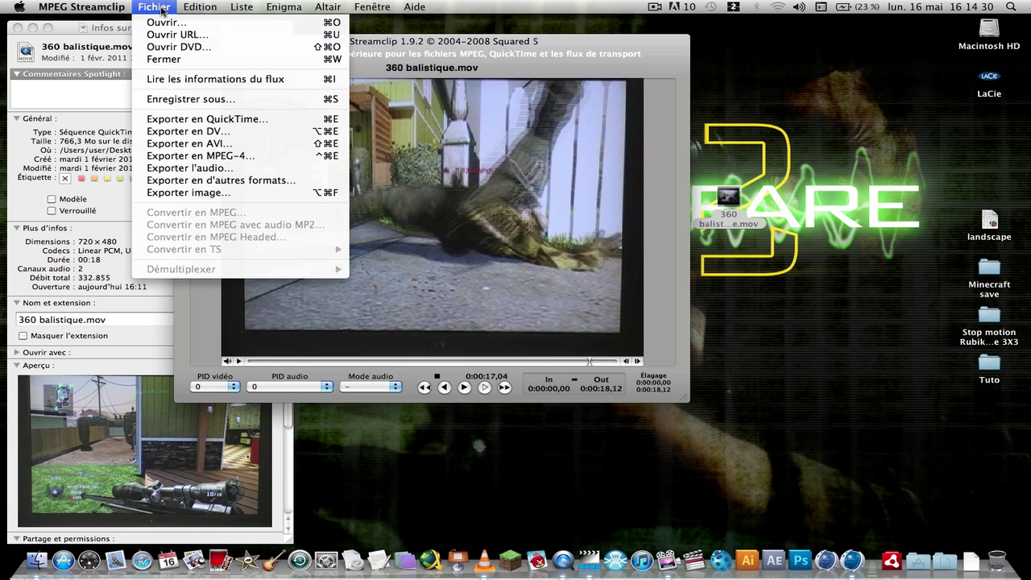
{"action": "left_click", "coordinate": [186, 156]}
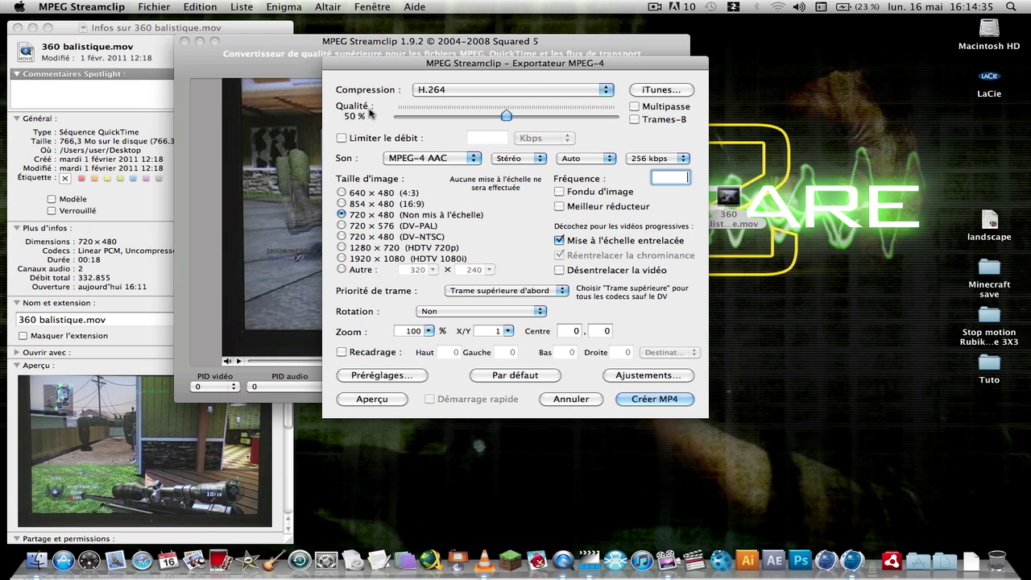
{"action": "left_click_drag", "start_coordinate": [506, 117], "coordinate": [647, 119]}
{"action": "left_click_drag", "start_coordinate": [420, 65], "coordinate": [582, 80]}
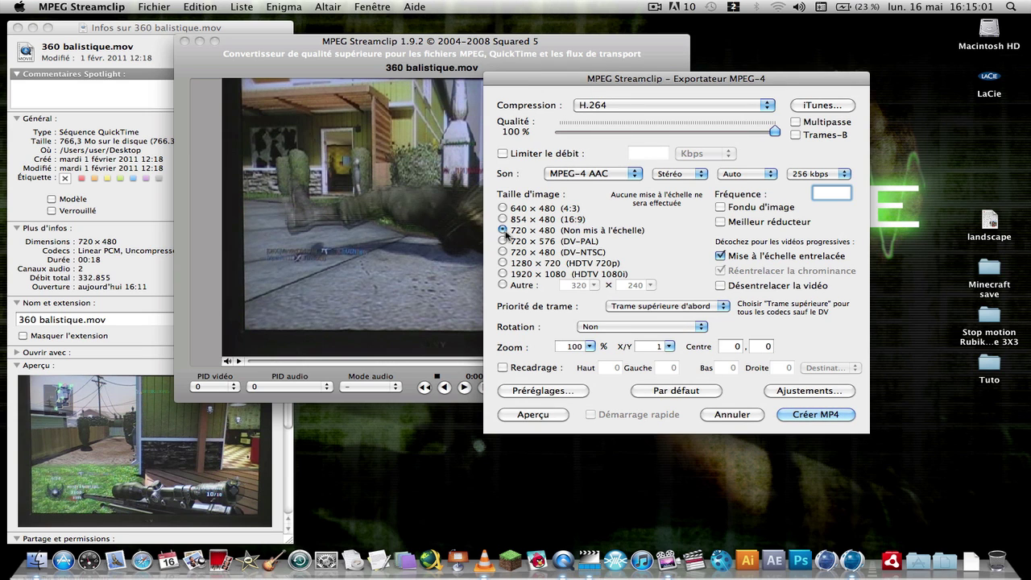
{"action": "left_click_drag", "start_coordinate": [622, 79], "coordinate": [414, 54]}
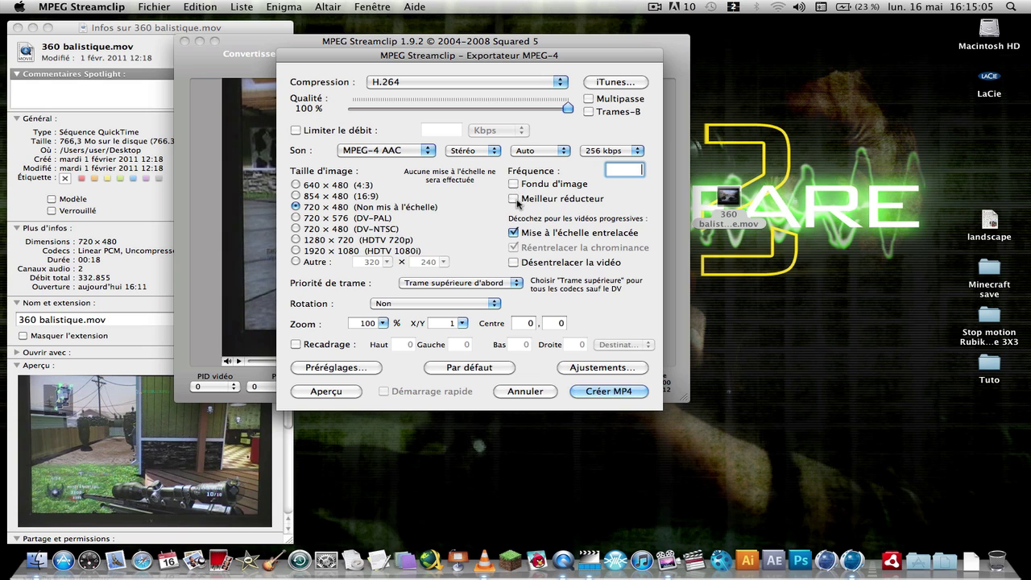
{"action": "left_click", "coordinate": [488, 287]}
{"action": "left_click", "coordinate": [562, 291]}
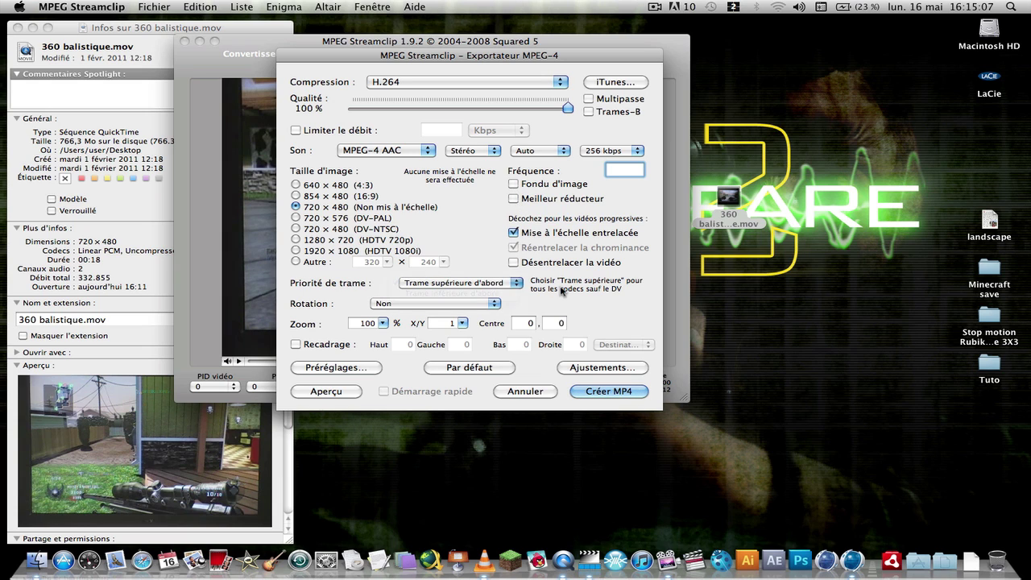
{"action": "left_click", "coordinate": [482, 304]}
{"action": "left_click", "coordinate": [575, 308]}
{"action": "left_click", "coordinate": [407, 306]}
{"action": "left_click", "coordinate": [297, 327]}
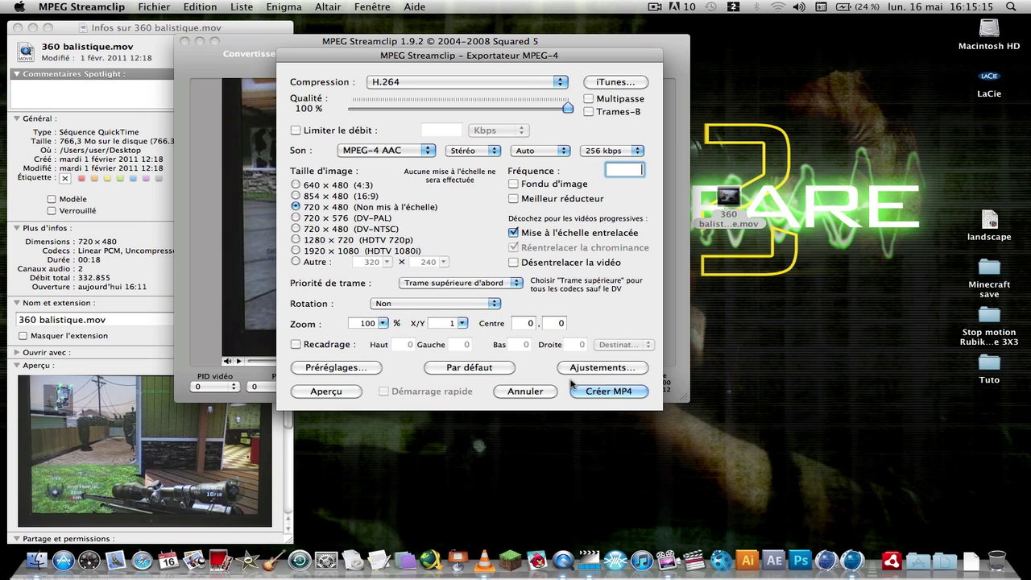
Step: Export the clip to the Desktop as an MP4 named 360 balistique, enlarging and closing the preview during encoding
{"action": "left_click", "coordinate": [601, 392]}
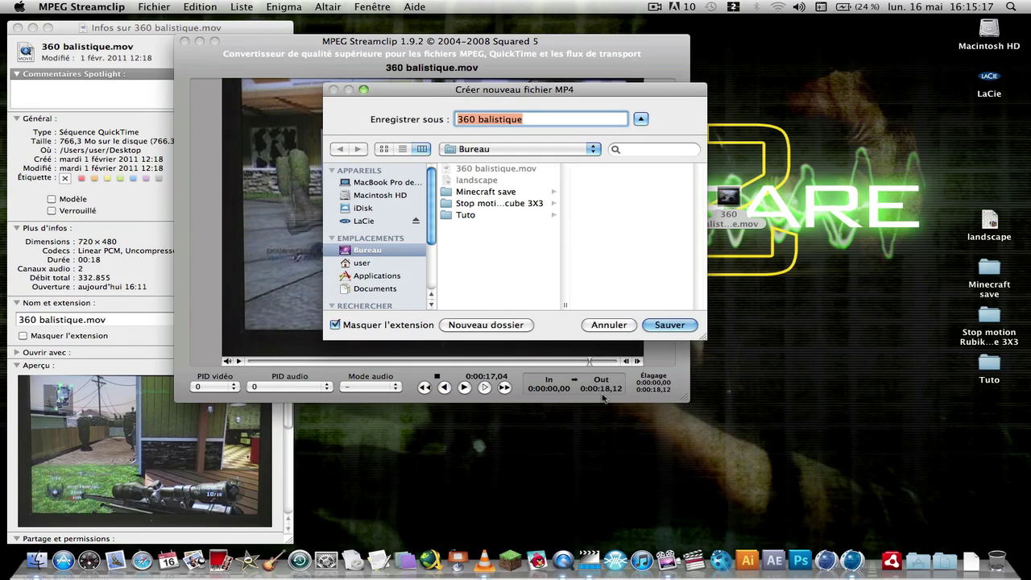
{"action": "left_click", "coordinate": [662, 326]}
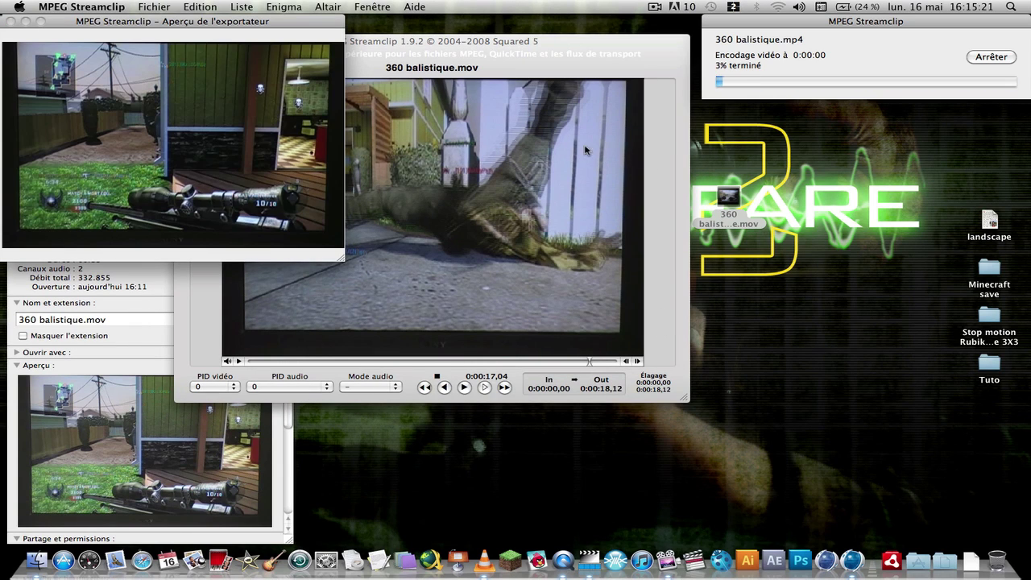
{"action": "left_click", "coordinate": [343, 258]}
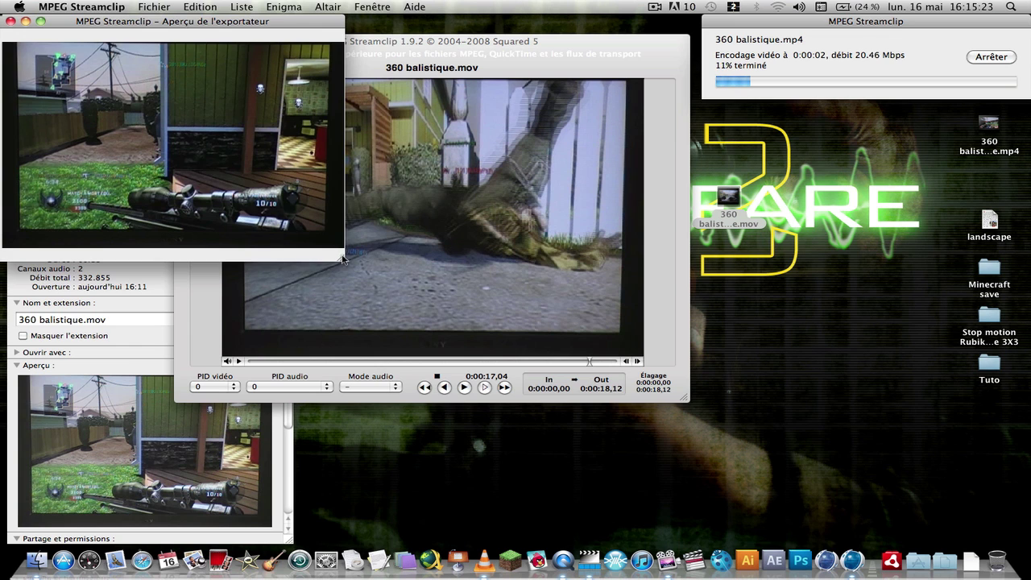
{"action": "left_click_drag", "start_coordinate": [343, 259], "coordinate": [484, 332]}
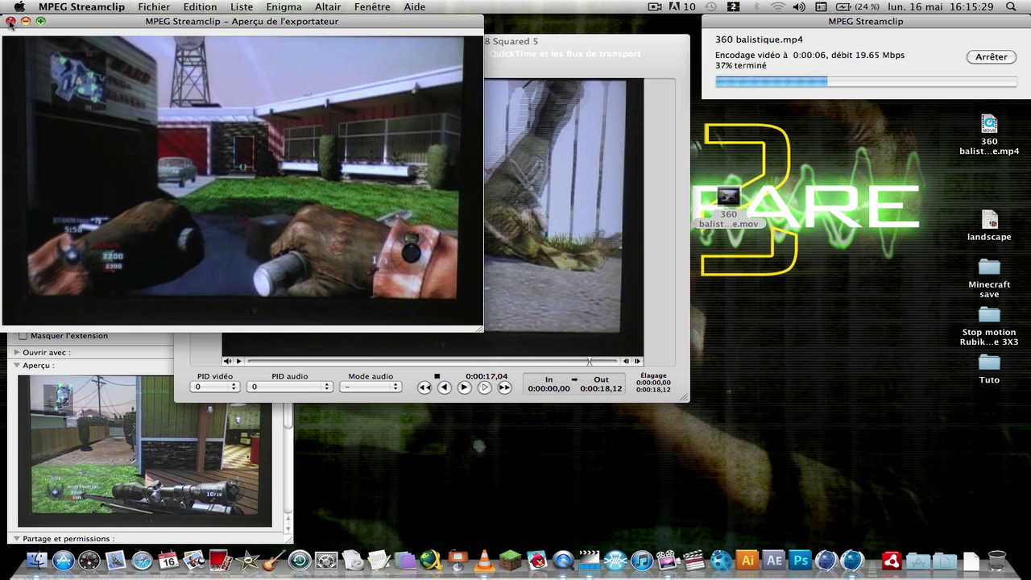
{"action": "left_click", "coordinate": [10, 21]}
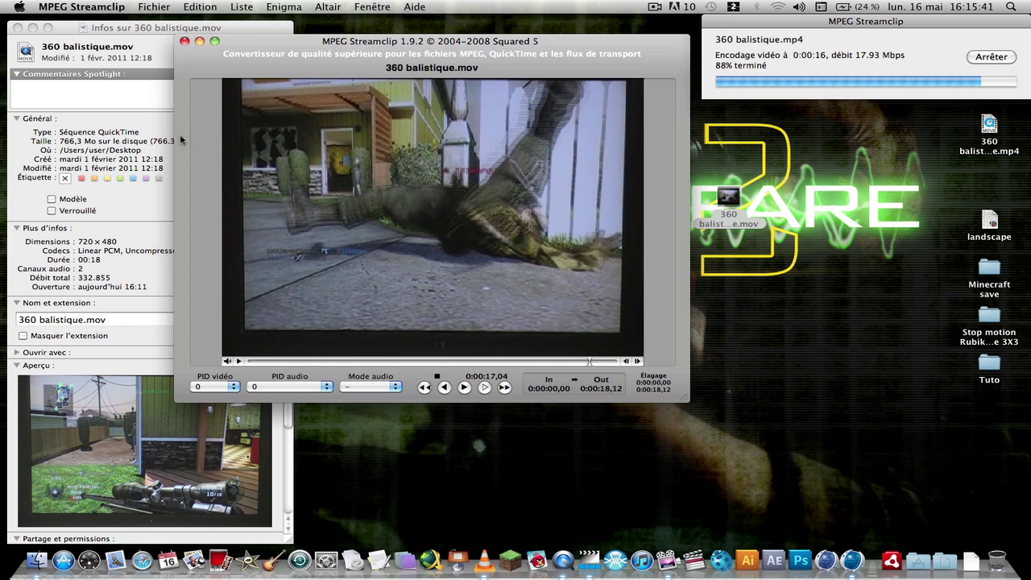
Step: Examine the original movie's file size in its information window, and quit MPEG Streamclip
{"action": "left_click", "coordinate": [64, 140]}
{"action": "left_click_drag", "start_coordinate": [60, 141], "coordinate": [75, 142]}
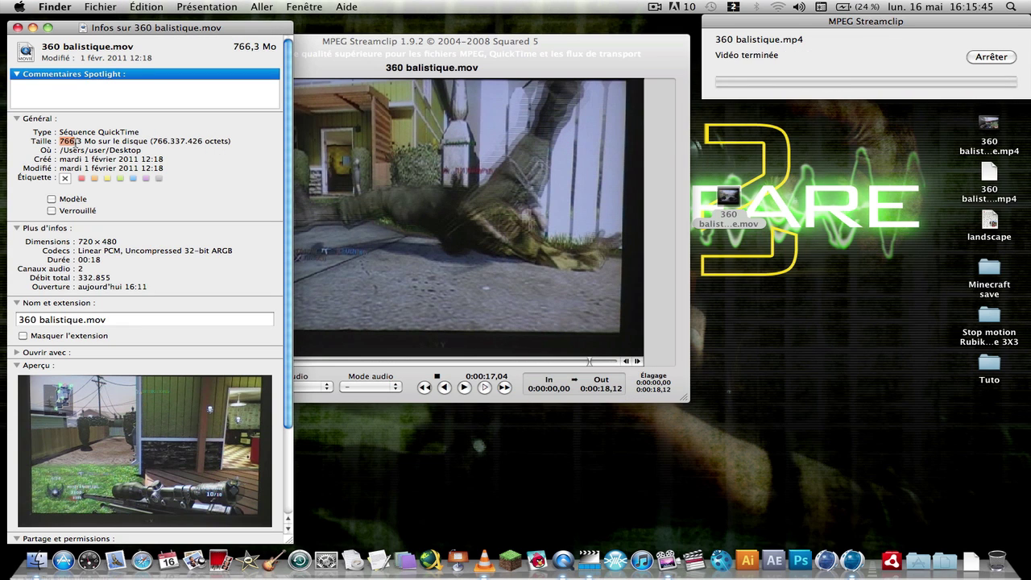
{"action": "left_click", "coordinate": [633, 72]}
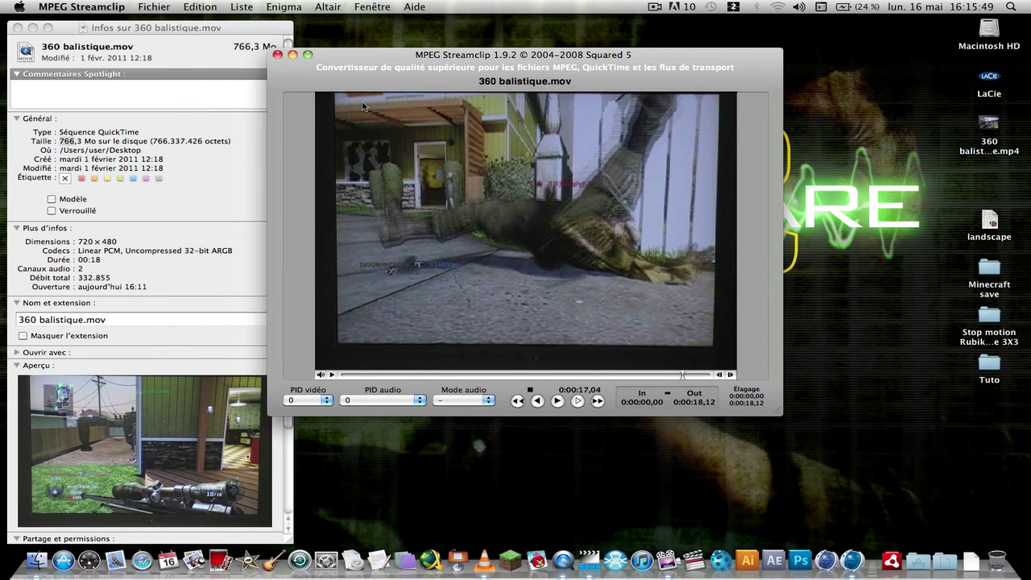
{"action": "key", "text": "super+q"}
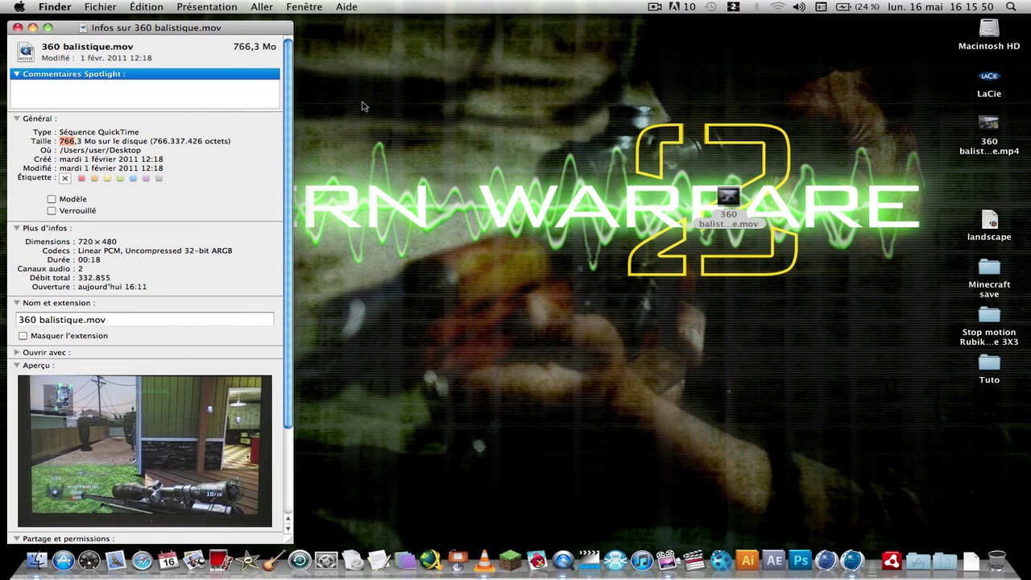
Step: Open the information window of 360 balistique.mp4 and compare its file size with the original movie's
{"action": "left_click", "coordinate": [747, 231]}
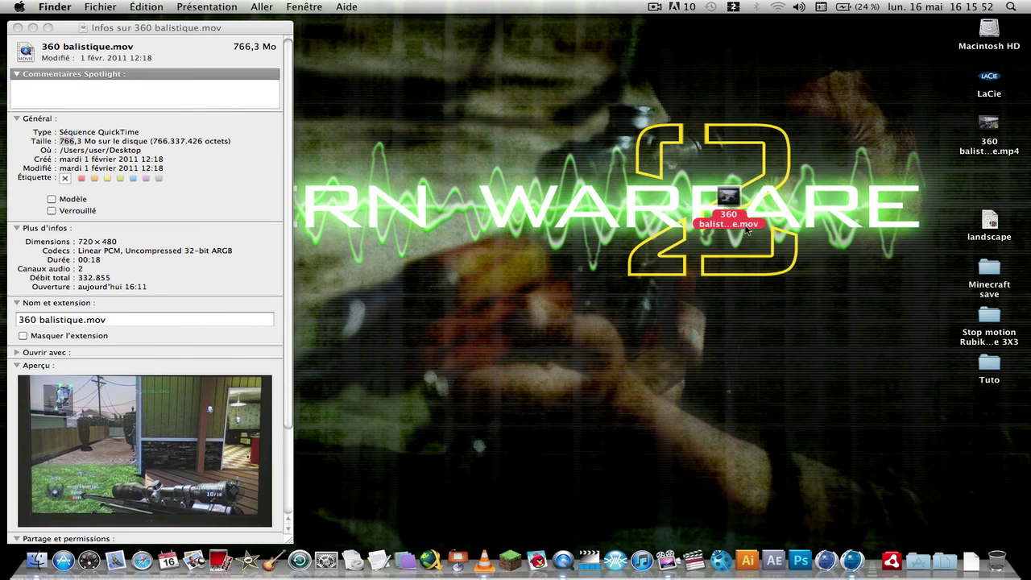
{"action": "right_click", "coordinate": [1007, 155]}
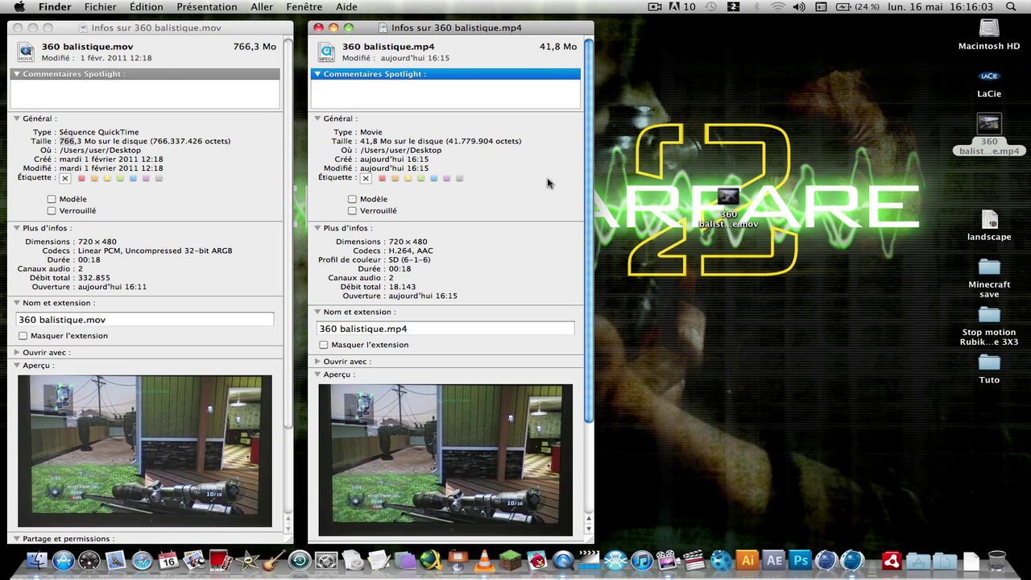
{"action": "scroll", "coordinate": [551, 184], "scroll_direction": "down", "scroll_amount": 5}
{"action": "scroll", "coordinate": [551, 184], "scroll_direction": "up", "scroll_amount": 5}
{"action": "scroll", "coordinate": [257, 162], "scroll_direction": "down", "scroll_amount": 1}
{"action": "scroll", "coordinate": [254, 163], "scroll_direction": "up", "scroll_amount": 1}
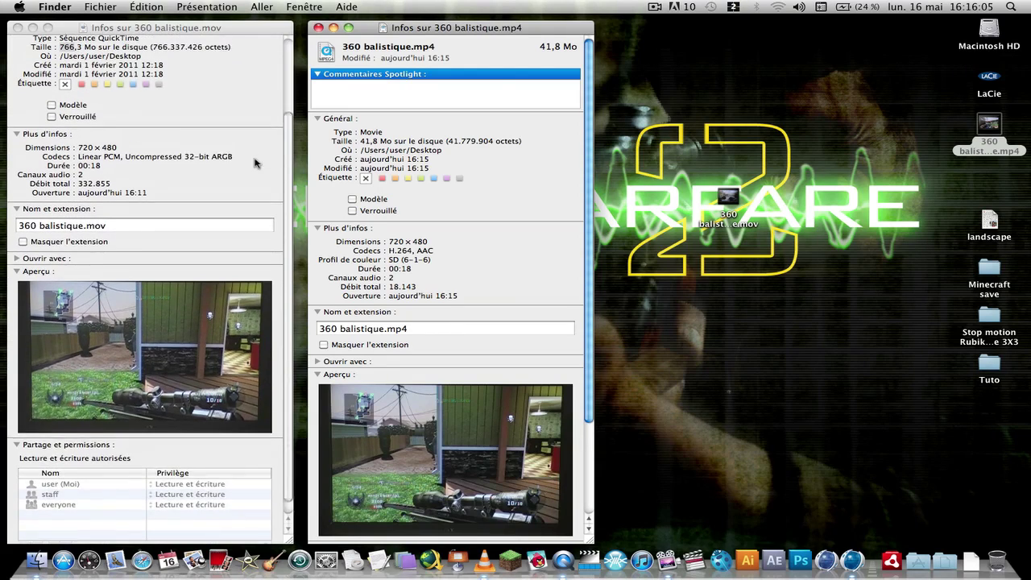
Step: Review the remaining details of the MP4 in its information window, and close both information windows
{"action": "left_click", "coordinate": [645, 106]}
{"action": "scroll", "coordinate": [537, 139], "scroll_direction": "down", "scroll_amount": 1}
{"action": "scroll", "coordinate": [524, 145], "scroll_direction": "down", "scroll_amount": 3}
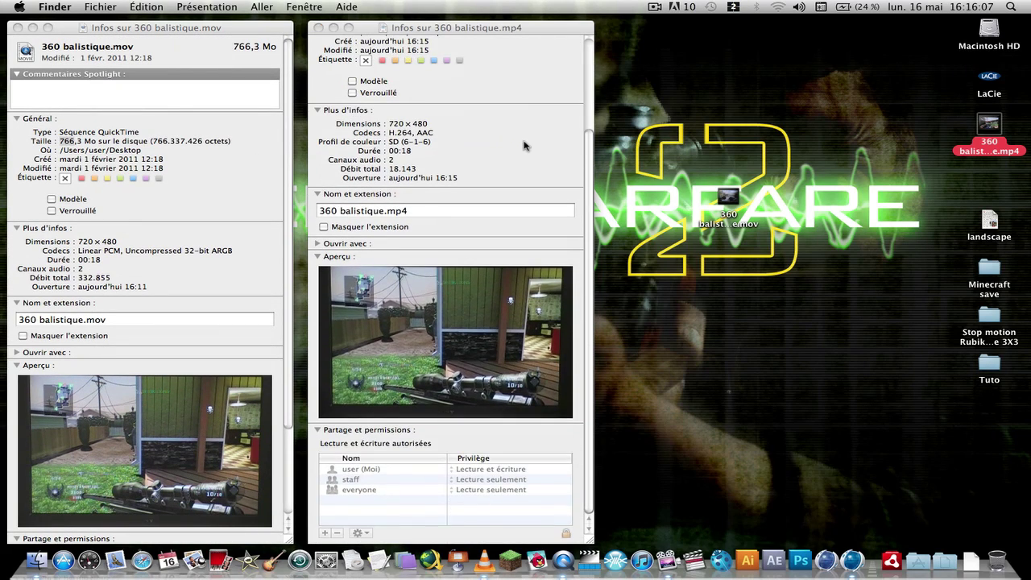
{"action": "scroll", "coordinate": [515, 169], "scroll_direction": "up", "scroll_amount": 3}
{"action": "left_click", "coordinate": [318, 28]}
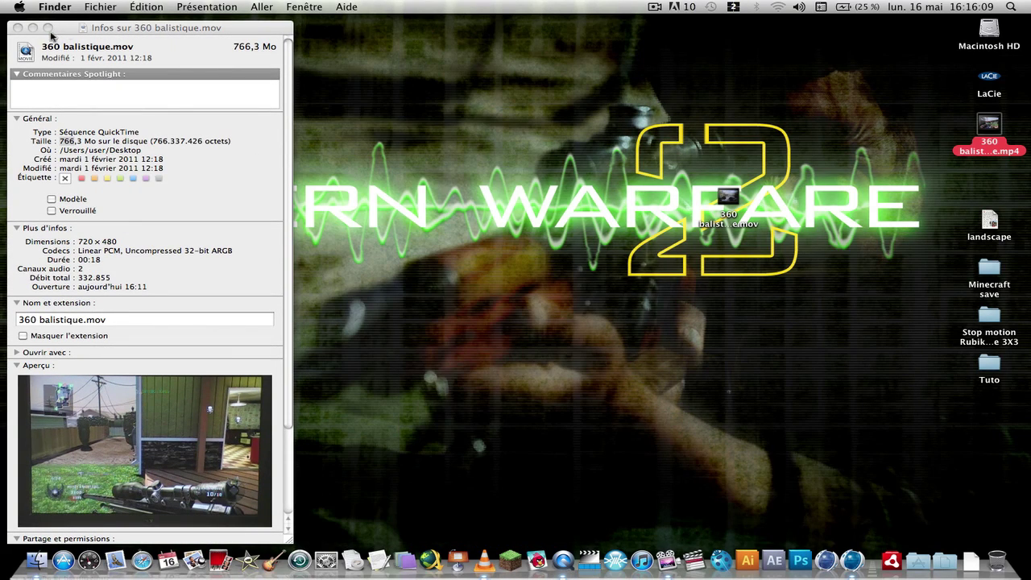
{"action": "left_click", "coordinate": [18, 27]}
Step: Move 360 balistique.mov next to the MP4 on the Desktop and align the icons
{"action": "left_click_drag", "start_coordinate": [730, 198], "coordinate": [895, 131]}
{"action": "right_click", "coordinate": [850, 160]}
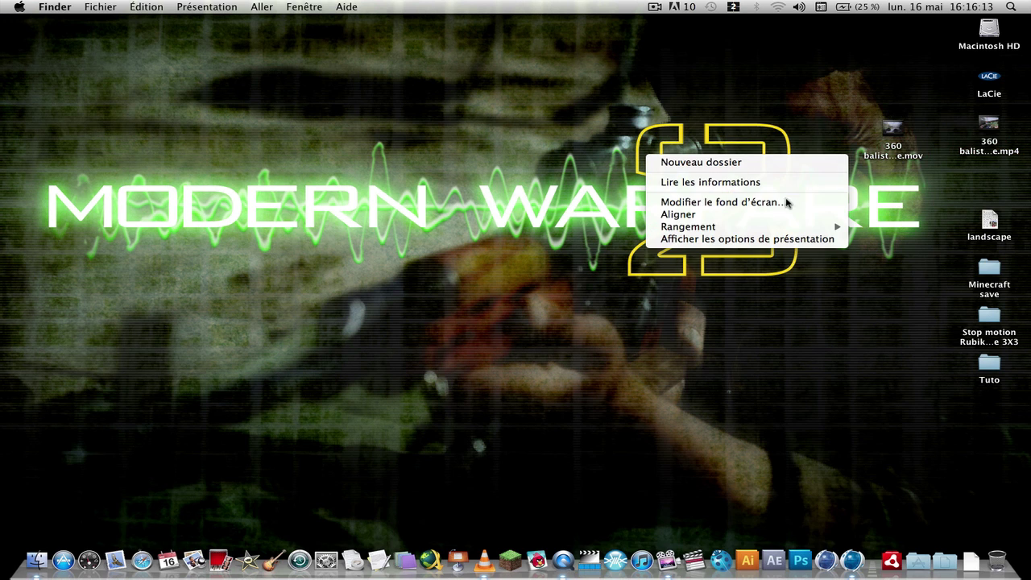
{"action": "left_click", "coordinate": [705, 215]}
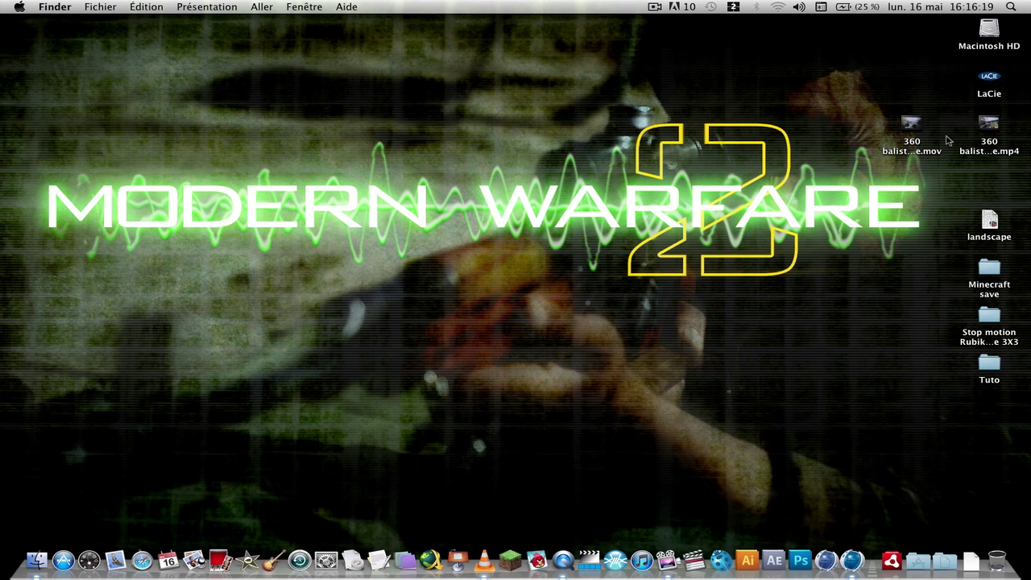
Step: Preview 360 balistique.mov in Quick Look and alternate between it and the MP4 to compare their picture quality
{"action": "left_click", "coordinate": [917, 153]}
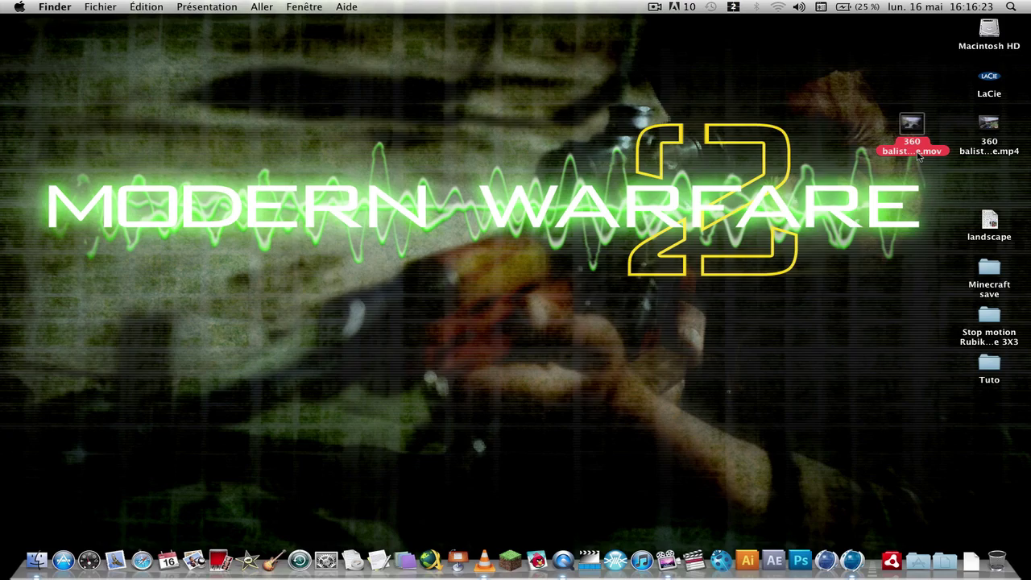
{"action": "key", "text": "space"}
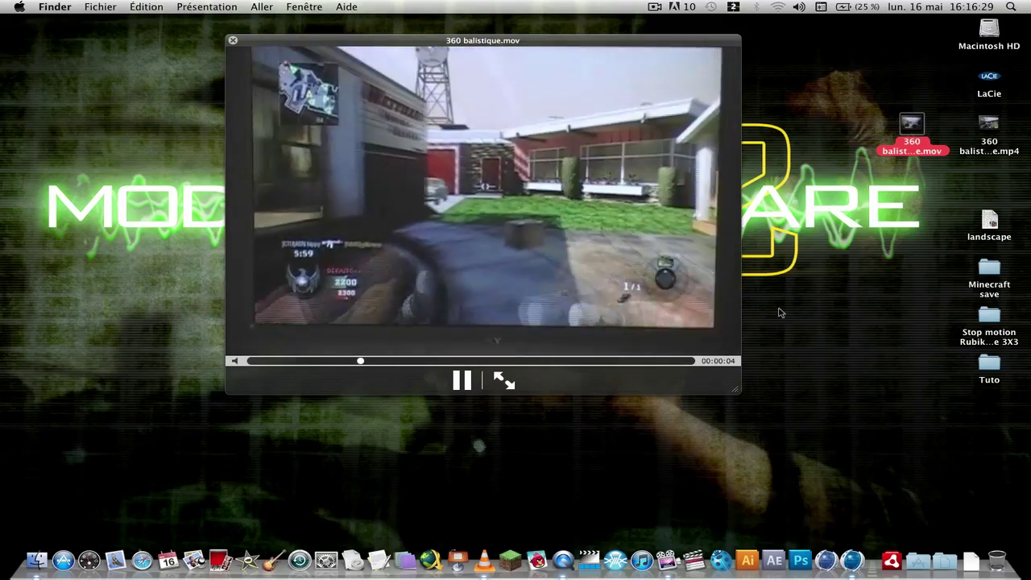
{"action": "key", "text": "Right"}
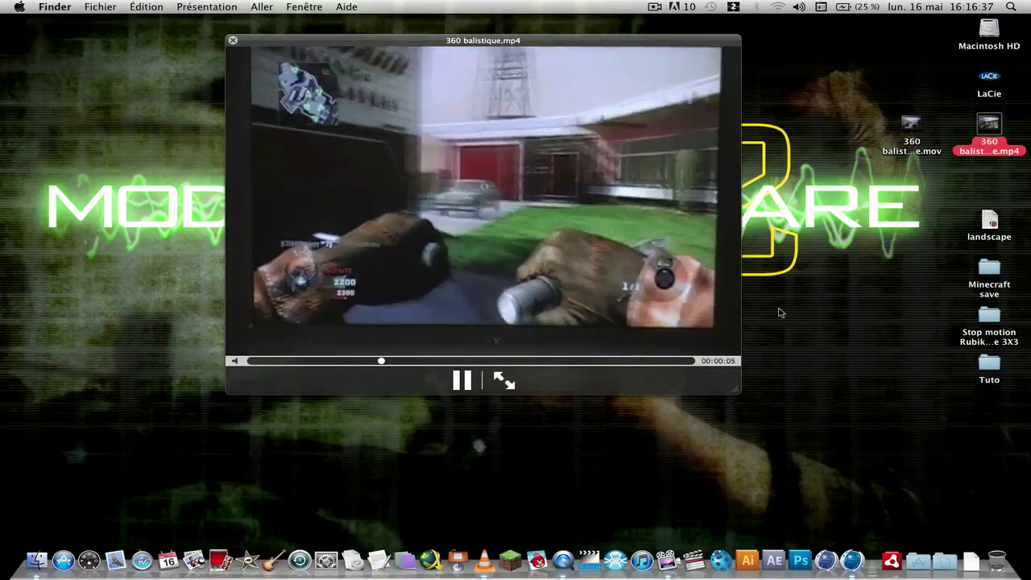
{"action": "key", "text": "Left"}
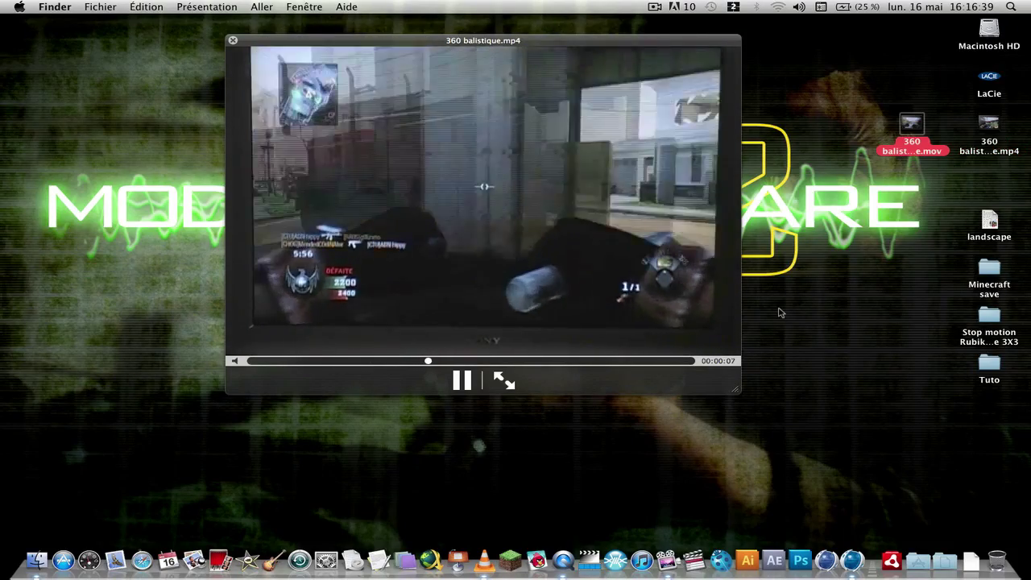
{"action": "key", "text": "Right"}
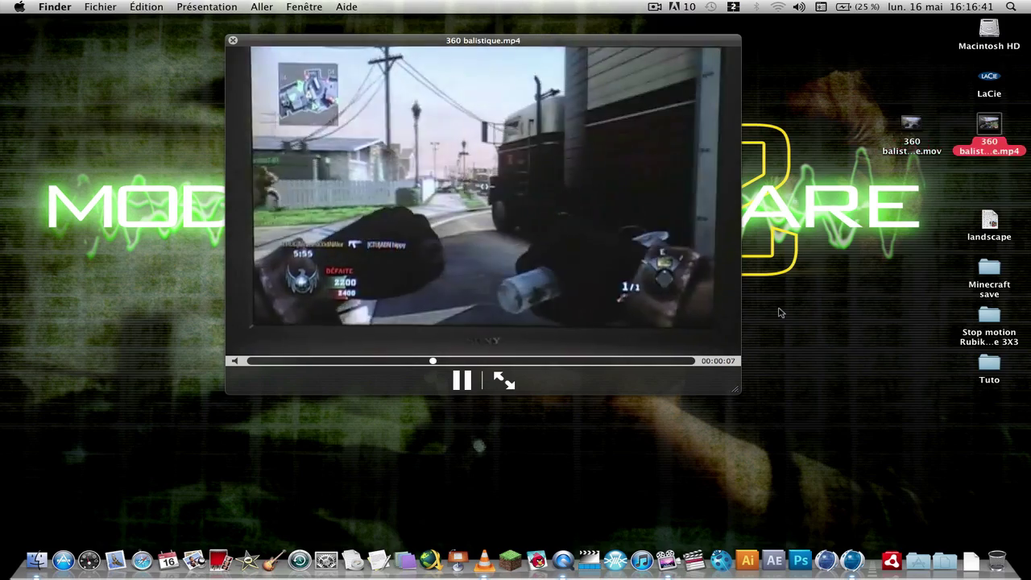
{"action": "key", "text": "Left"}
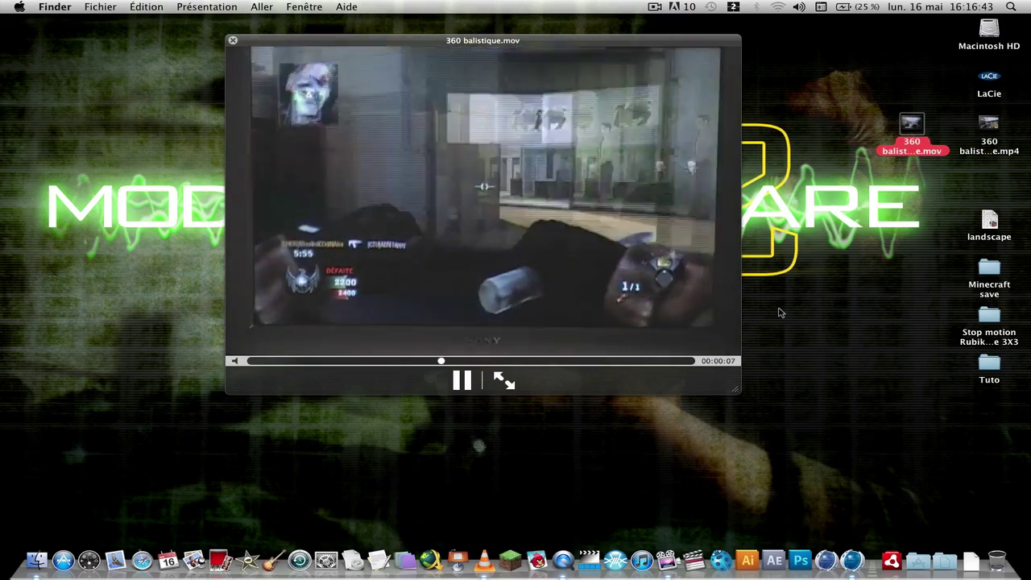
{"action": "key", "text": "Right"}
{"action": "key", "text": "Left"}
{"action": "key", "text": "Right"}
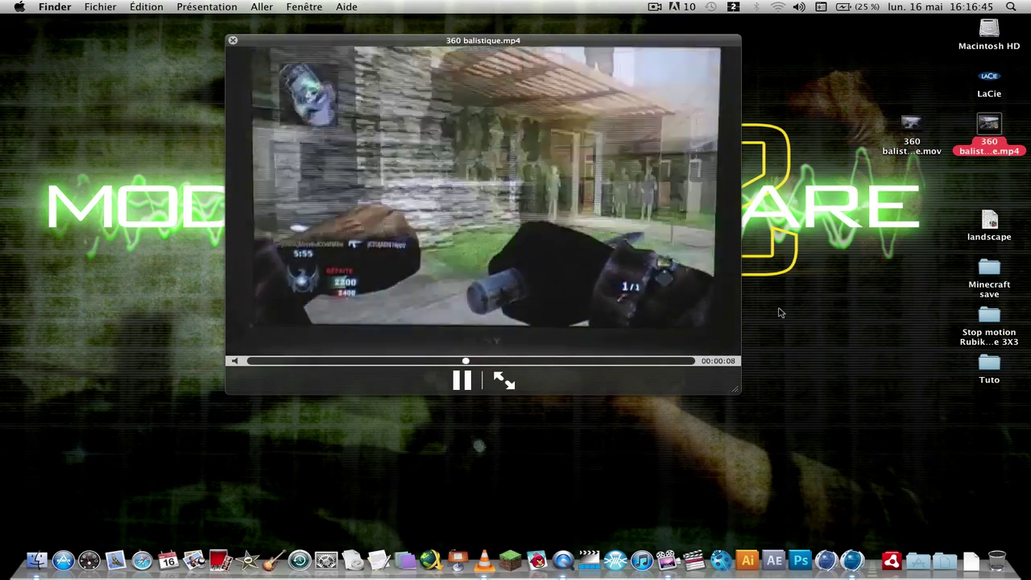
{"action": "key", "text": "Left"}
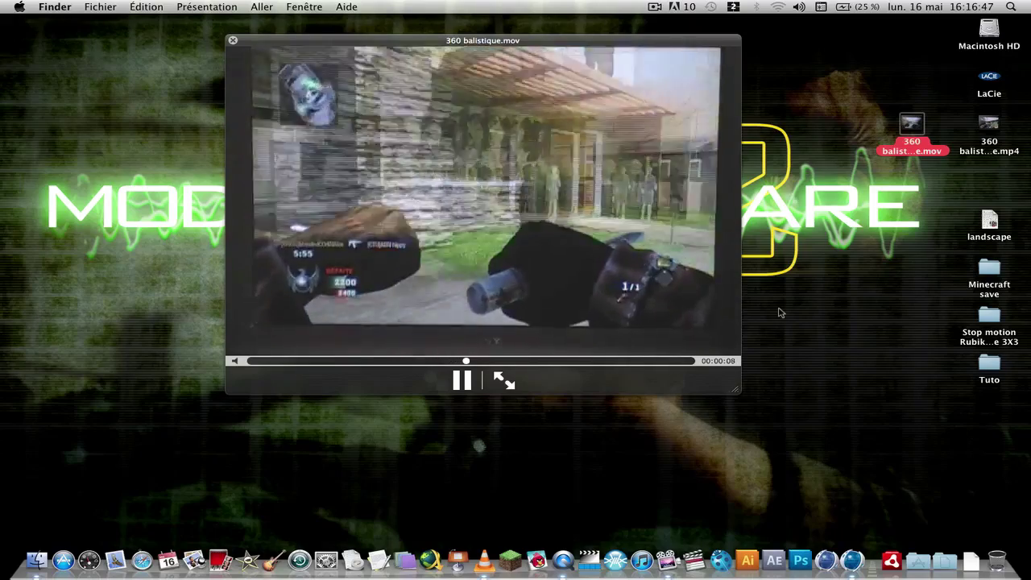
{"action": "key", "text": "Right"}
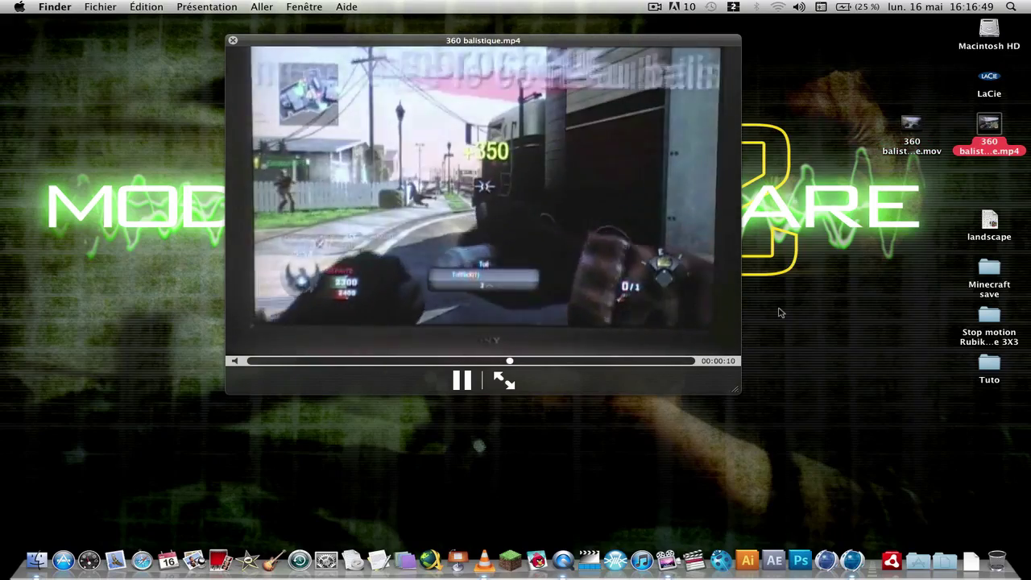
{"action": "key", "text": "space"}
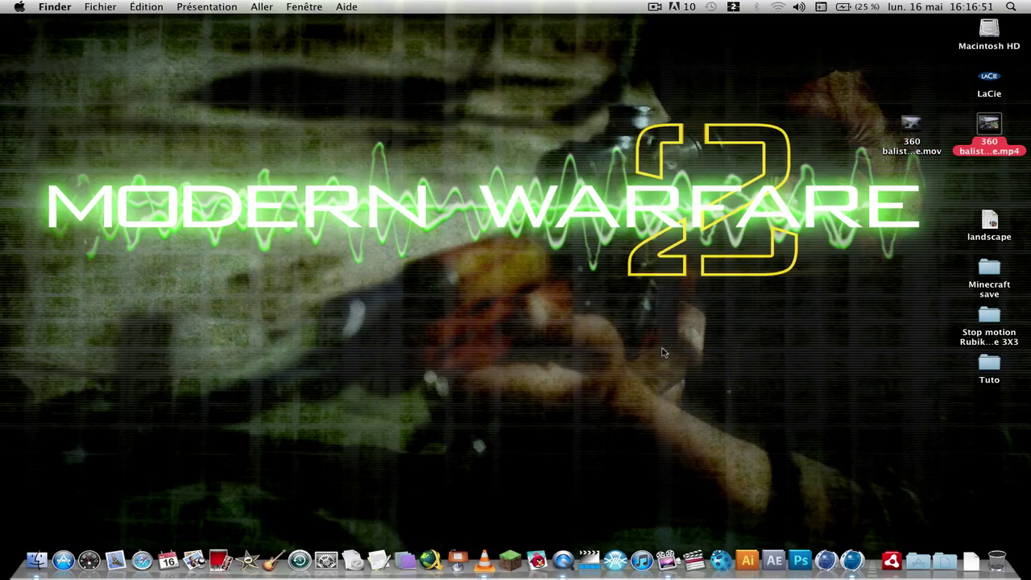
Step: Deselect the MP4 and realign the Desktop icons
{"action": "left_click", "coordinate": [664, 352]}
{"action": "right_click", "coordinate": [736, 244]}
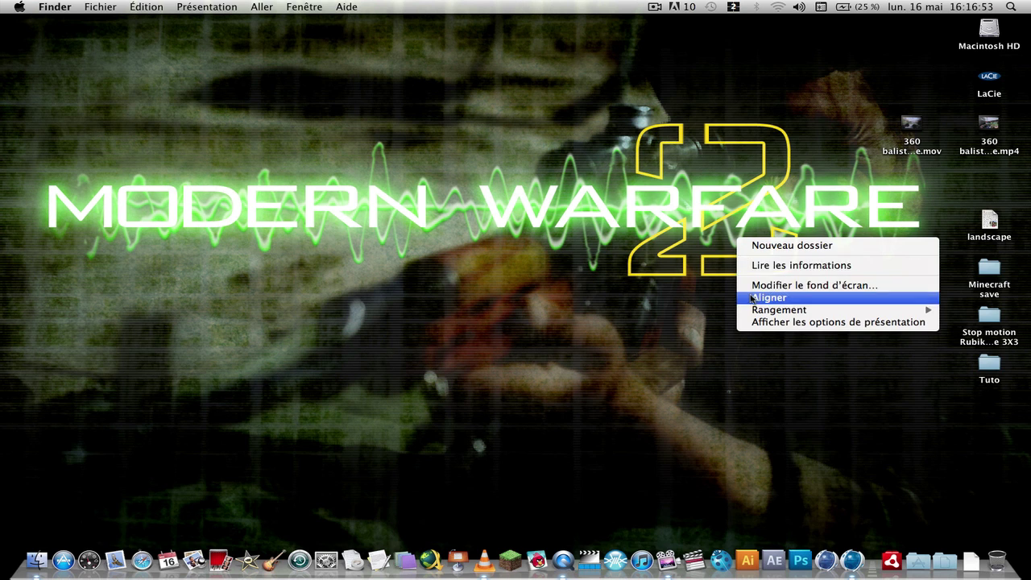
{"action": "left_click", "coordinate": [743, 287]}
Step: Move 360 balistique.mp4 from the Desktop to the Trash and empty the Trash
{"action": "left_click", "coordinate": [1003, 156]}
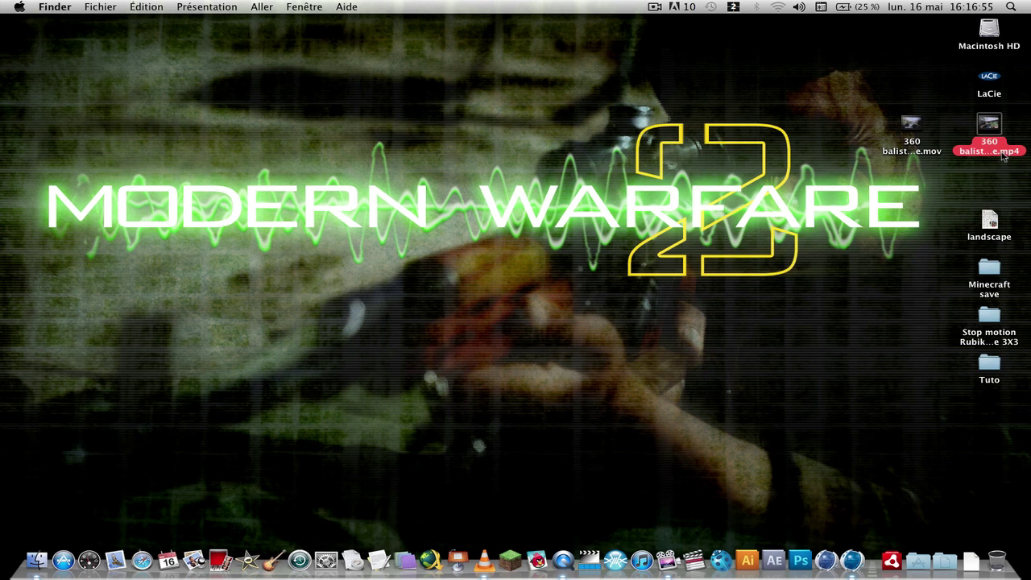
{"action": "key", "text": "super+BackSpace"}
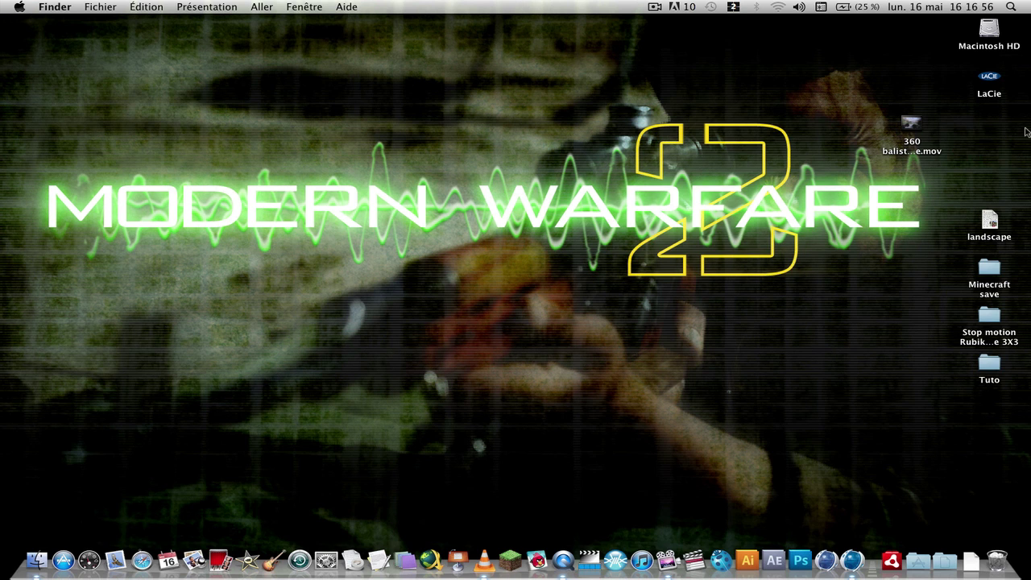
{"action": "right_click", "coordinate": [999, 555]}
{"action": "left_click", "coordinate": [996, 499]}
{"action": "left_click", "coordinate": [536, 200]}
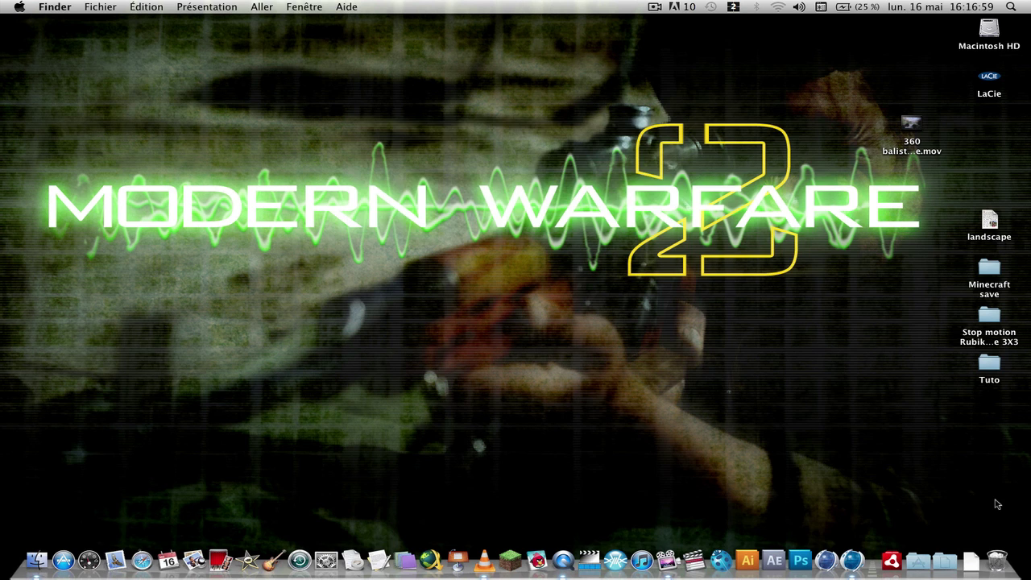
Step: Move 360 balistique.mov to the upper middle of the Desktop and deselect it
{"action": "right_click", "coordinate": [558, 287]}
{"action": "left_click", "coordinate": [560, 283]}
{"action": "left_click", "coordinate": [919, 146]}
{"action": "left_click_drag", "start_coordinate": [924, 153], "coordinate": [557, 174]}
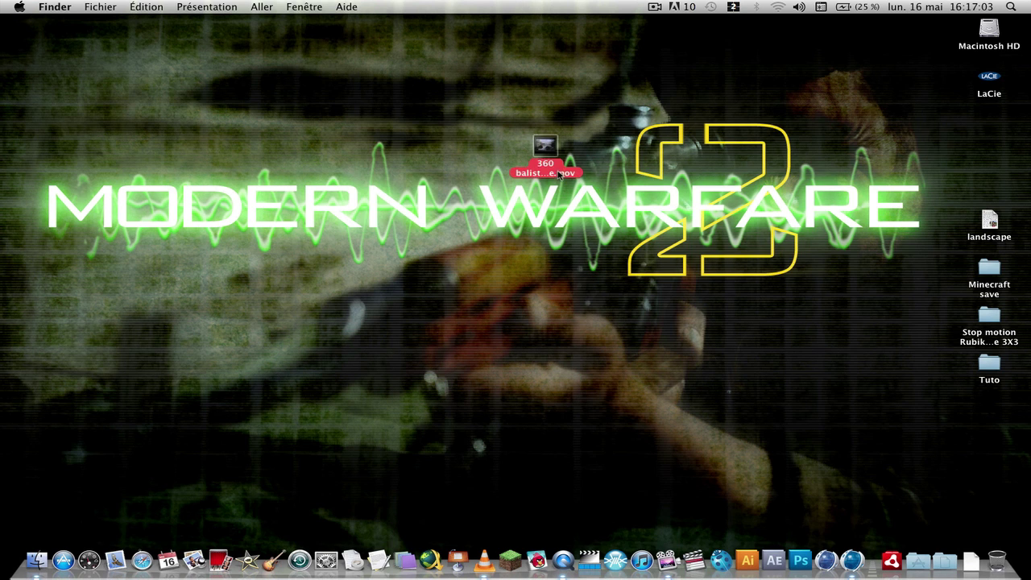
{"action": "left_click", "coordinate": [711, 188]}
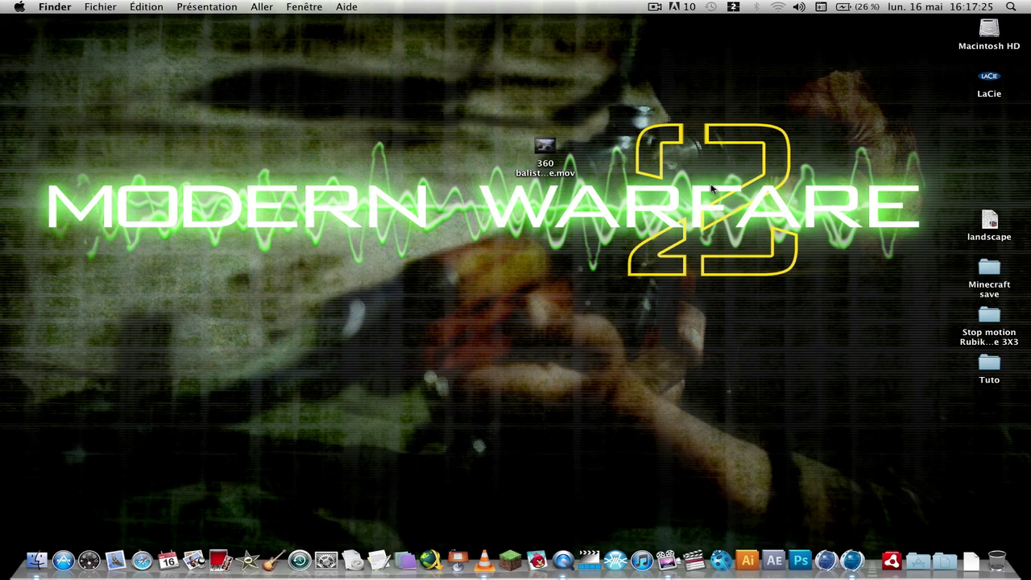
Step: Switch to CINEMA 4D and play the Minecraft_Guy.c4d animation, stopping it at frame 59 to view the falling diamond block
{"action": "key", "text": "super+Tab"}
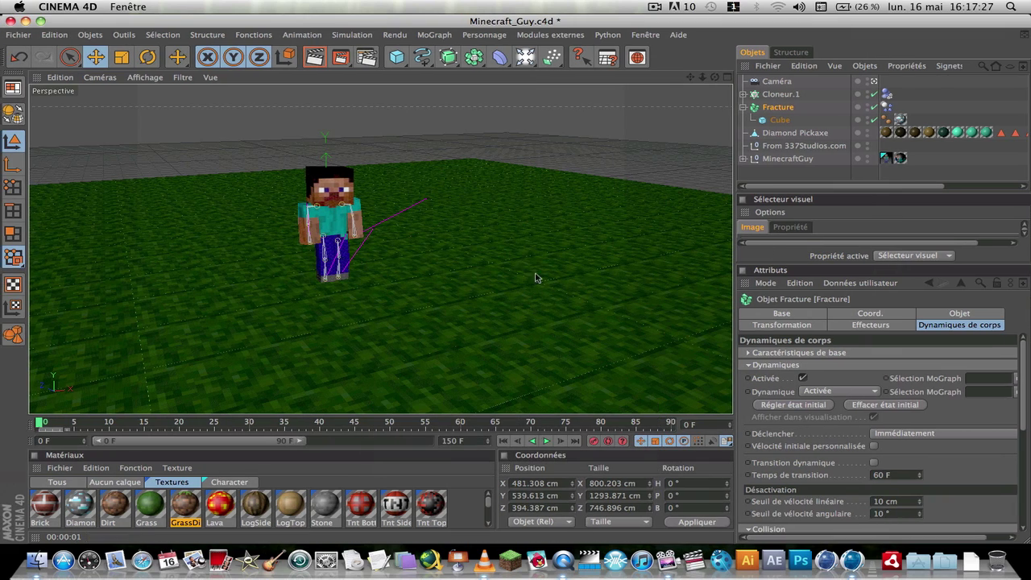
{"action": "mouse_move", "coordinate": [526, 275]}
{"action": "left_mouse_down"}
{"action": "mouse_move", "coordinate": [499, 242]}
{"action": "mouse_move", "coordinate": [523, 266]}
{"action": "left_mouse_up"}
{"action": "left_click", "coordinate": [546, 440]}
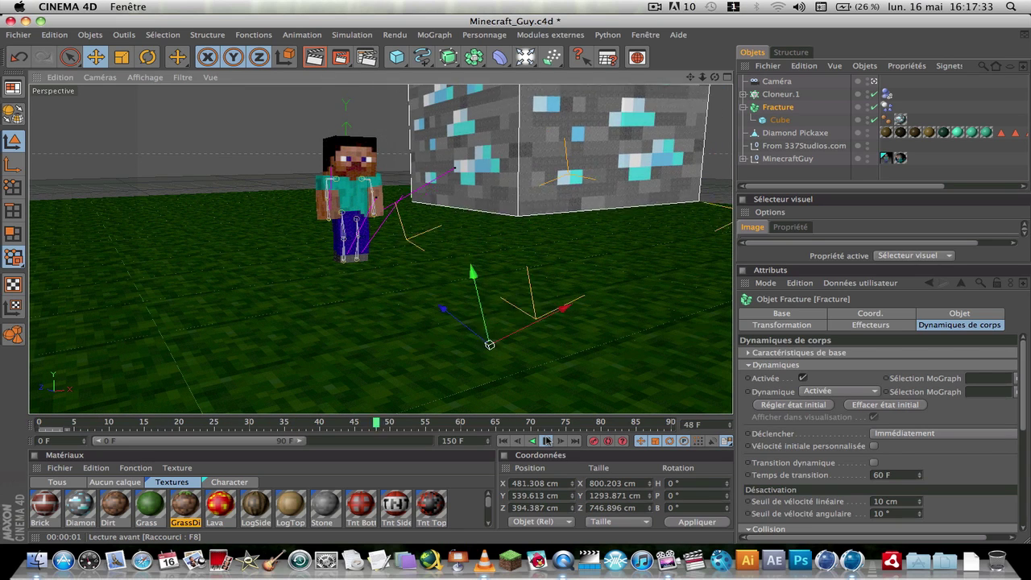
{"action": "left_click", "coordinate": [547, 441]}
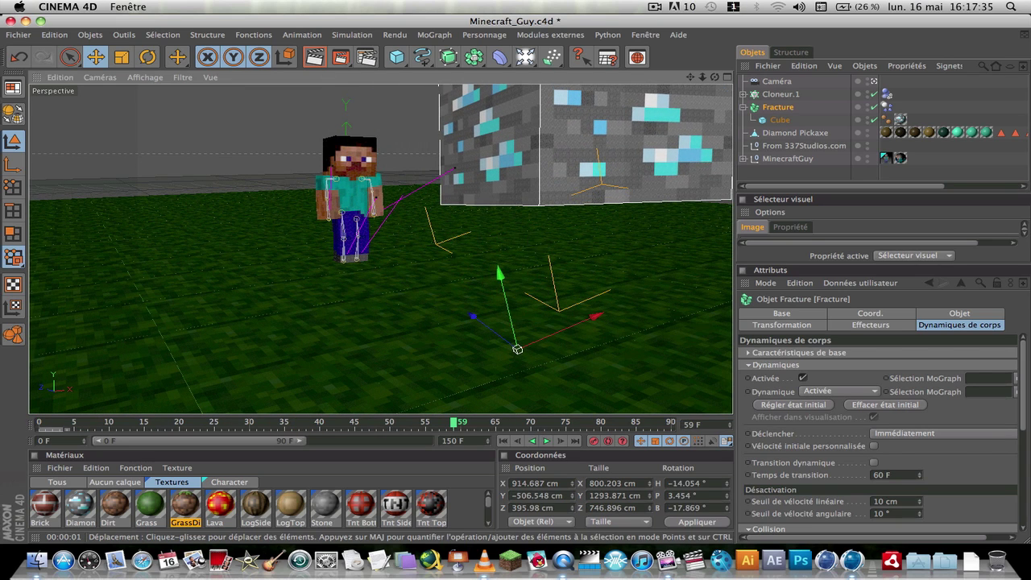
{"action": "left_click_drag", "start_coordinate": [532, 241], "coordinate": [439, 273]}
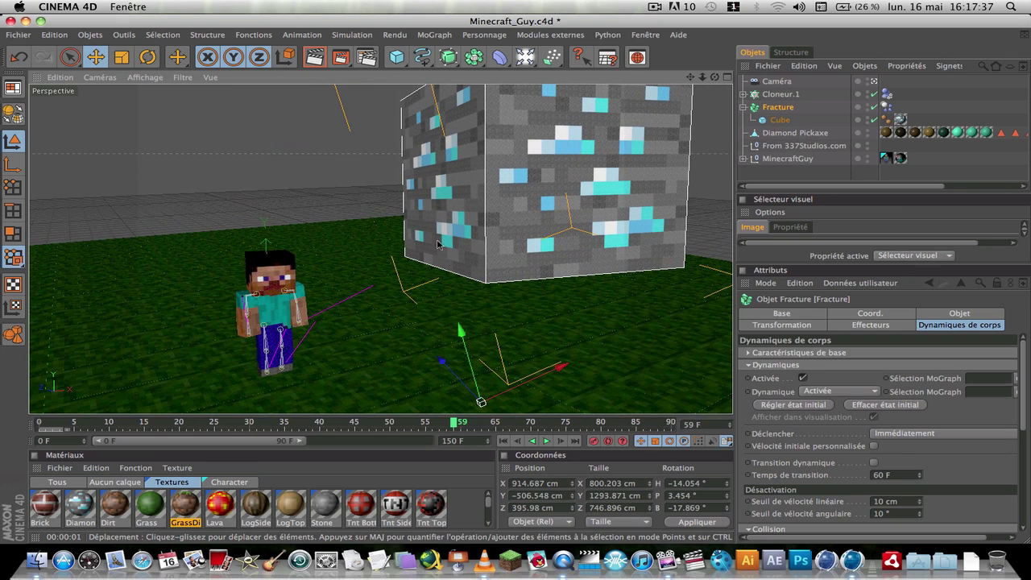